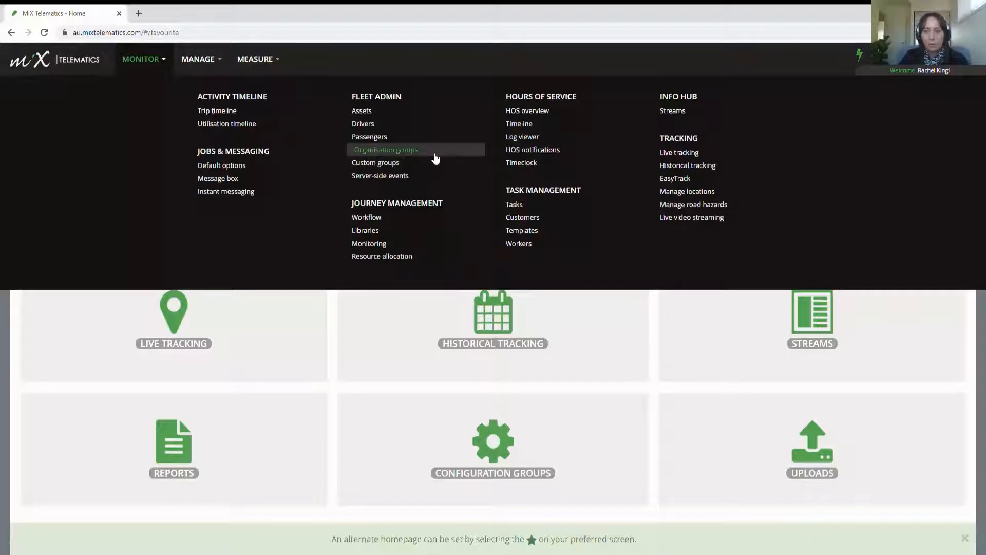
Step: In Organisation groups, expand Sales - BD sites and Client Trials, then show only BRISBANE (AEST)'s assets
left_click(435, 151)
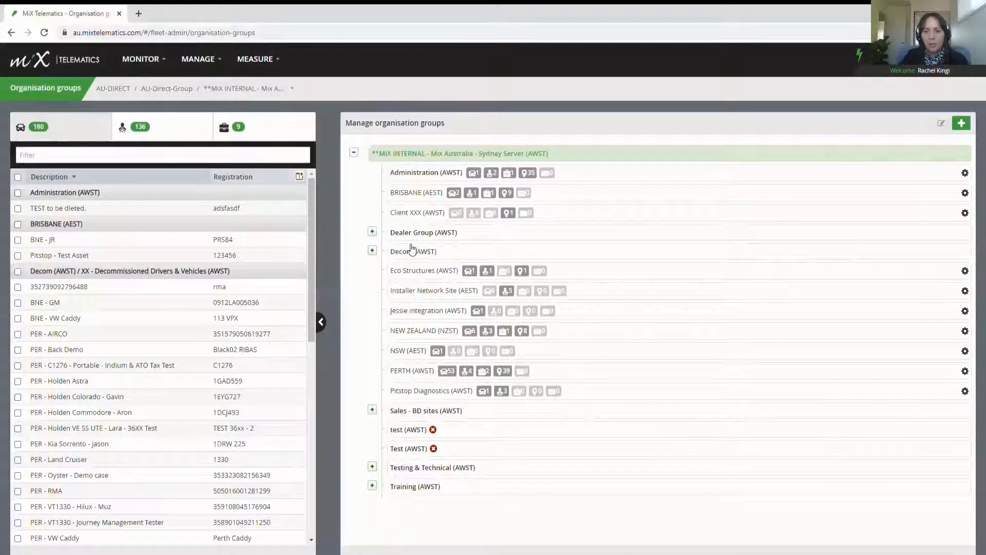
left_click(373, 410)
left_click(391, 469)
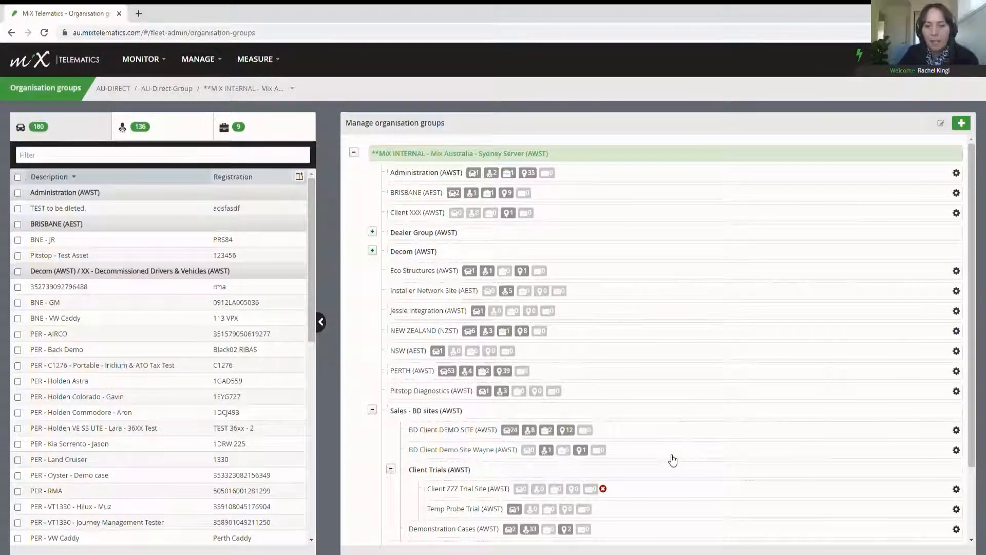
left_click(414, 195)
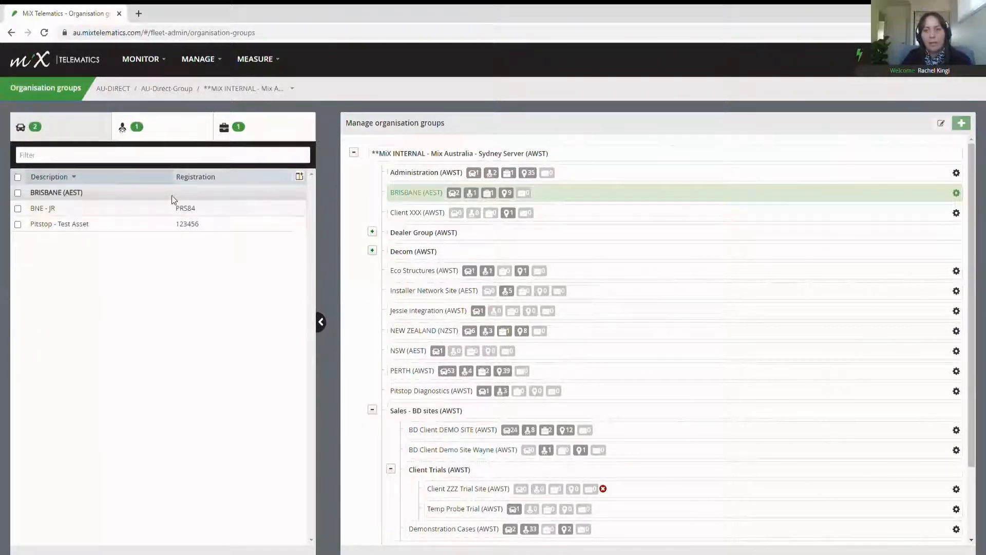
left_click(615, 160)
left_click(964, 128)
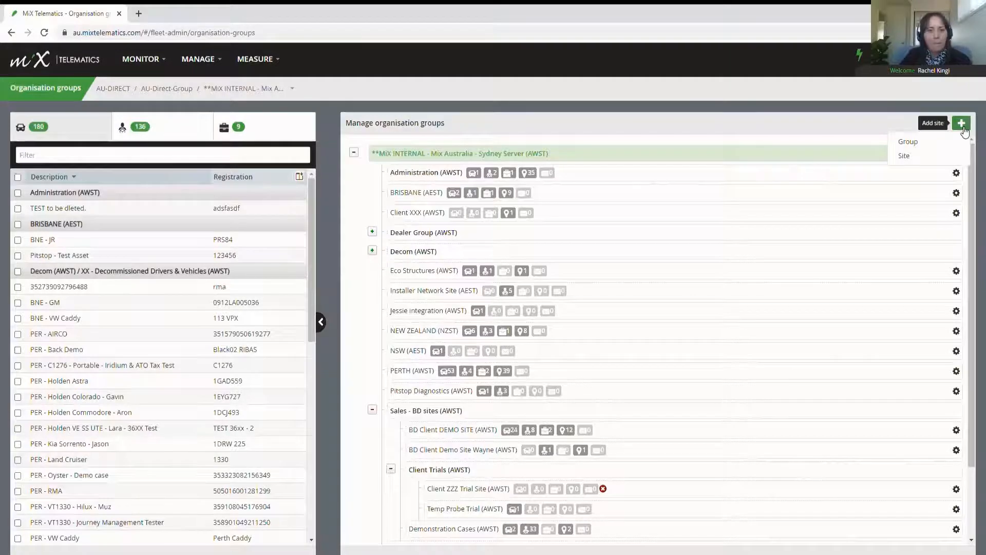
left_click(907, 142)
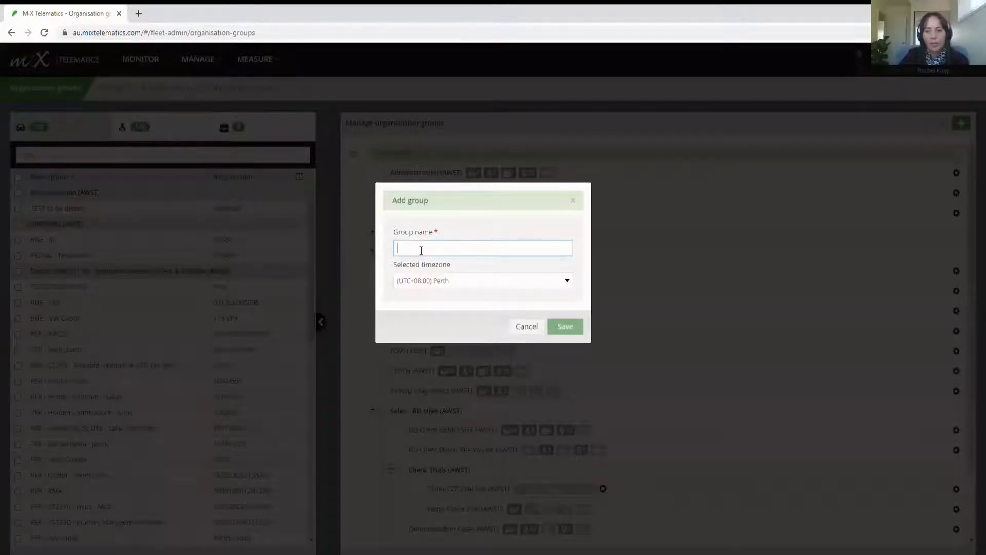
type("test")
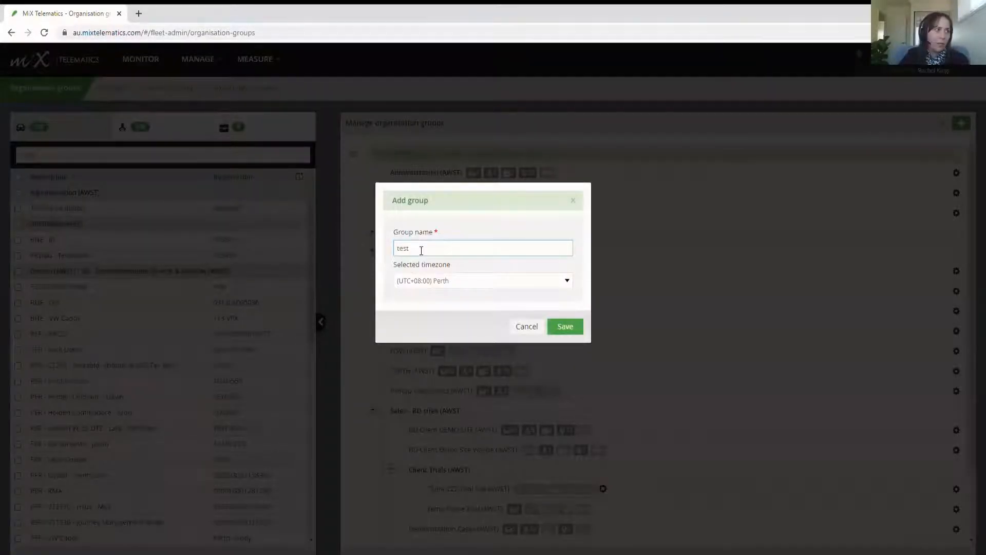
left_click(572, 325)
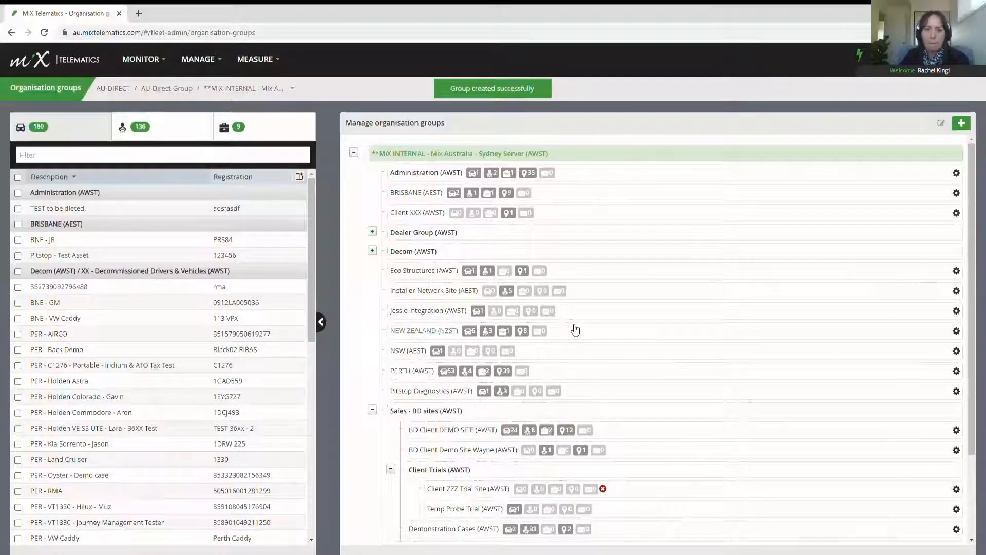
scroll(574, 331, "down", 2)
left_click(434, 445)
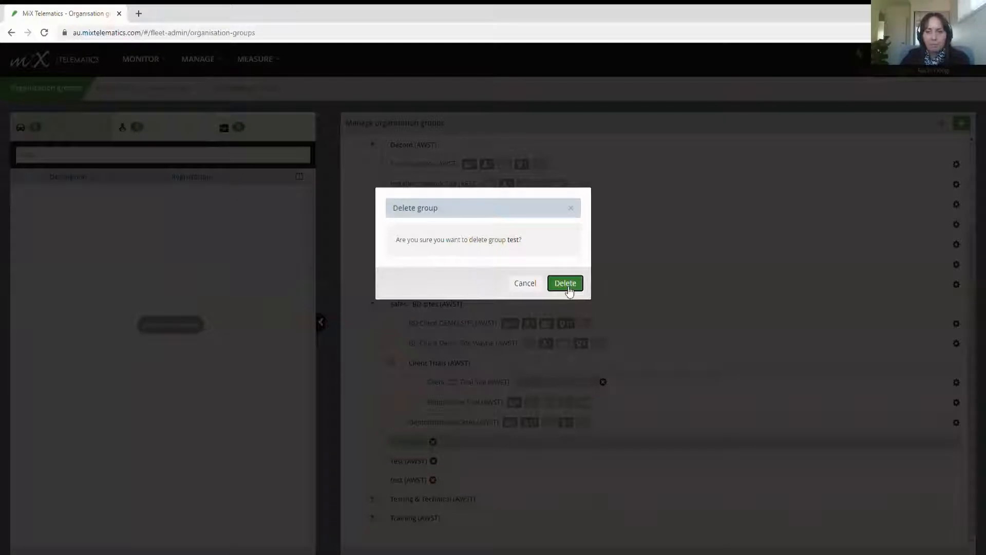
left_click(569, 288)
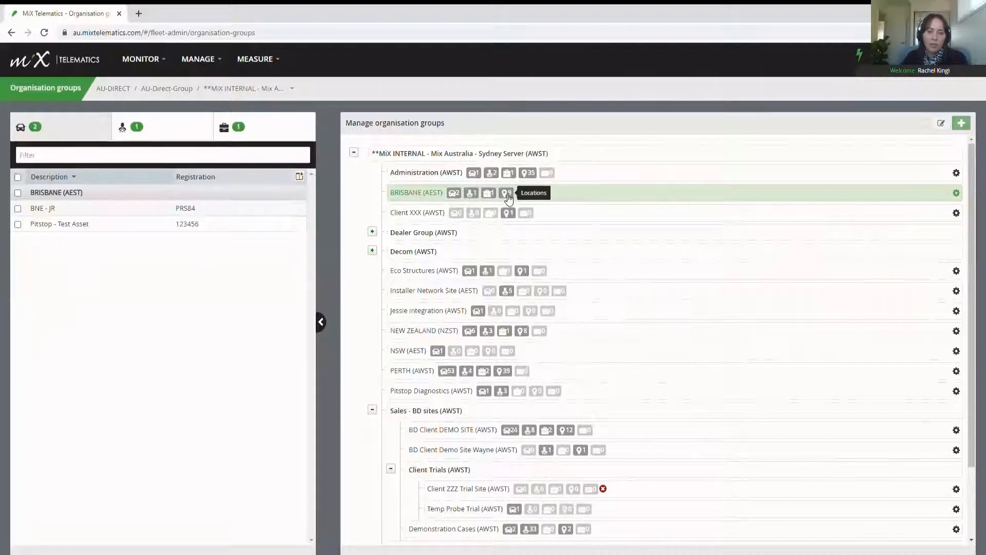
Step: Try moving the BRISBANE group onto Eco Structures, then open the Detailed Event Report setup
mouse_move(508, 195)
left_mouse_down()
mouse_move(440, 282)
mouse_move(453, 194)
left_mouse_up()
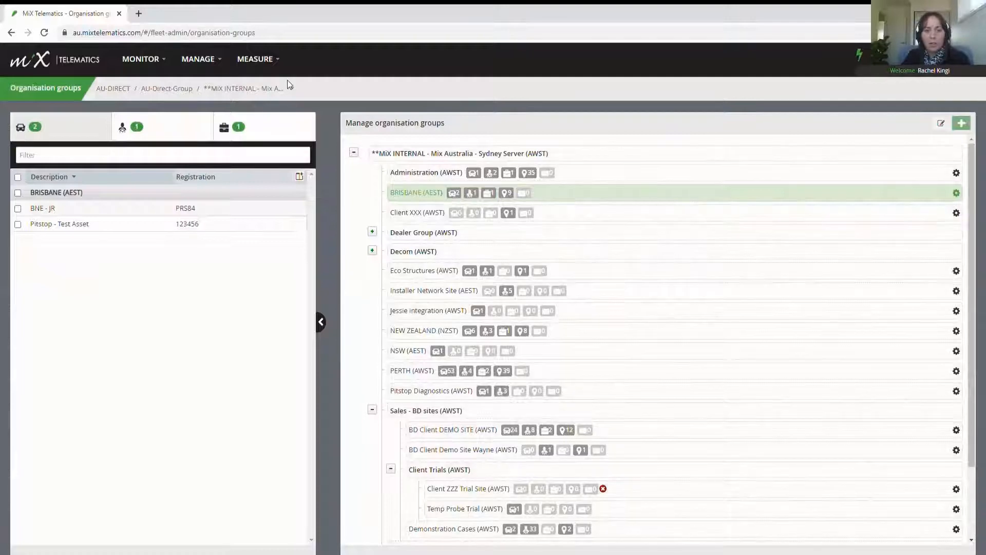
left_click(281, 62)
left_click(245, 111)
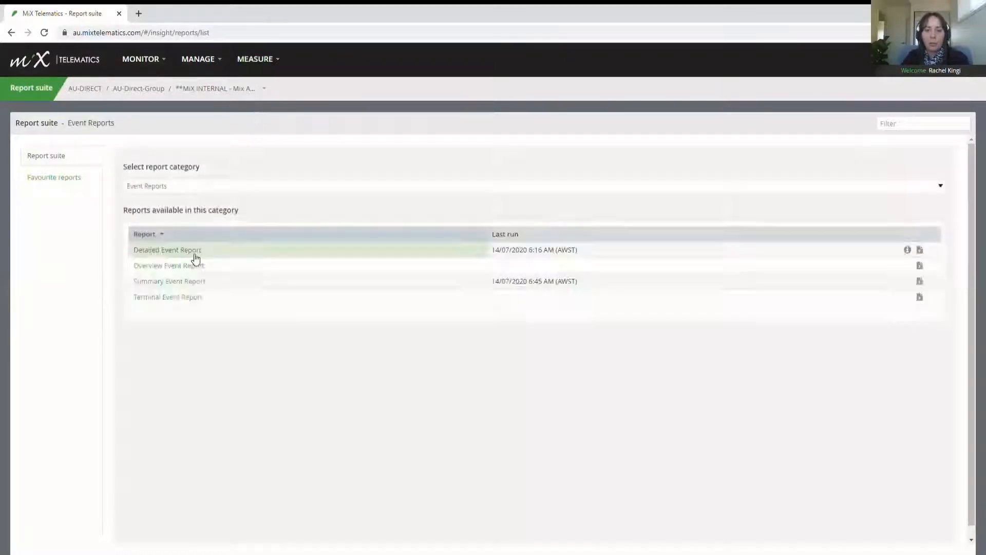
left_click(196, 252)
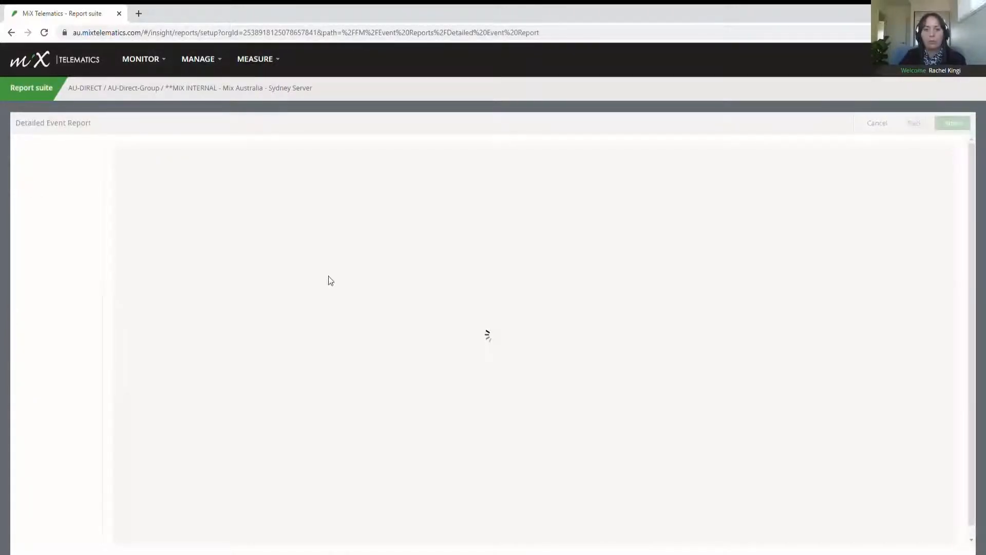
Step: Tick only Administration and BRISBANE in the asset list and expand the Decom group
left_click(155, 241)
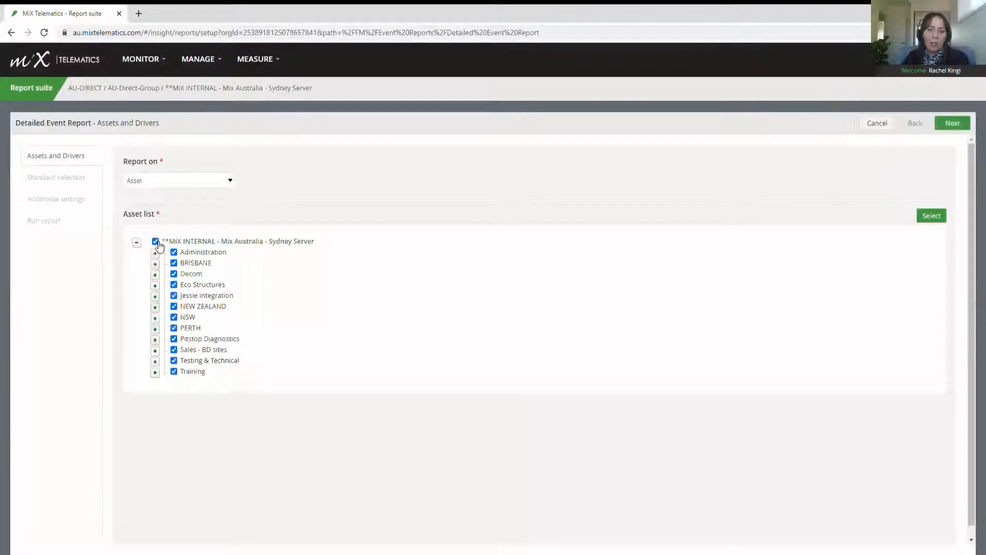
left_click(155, 242)
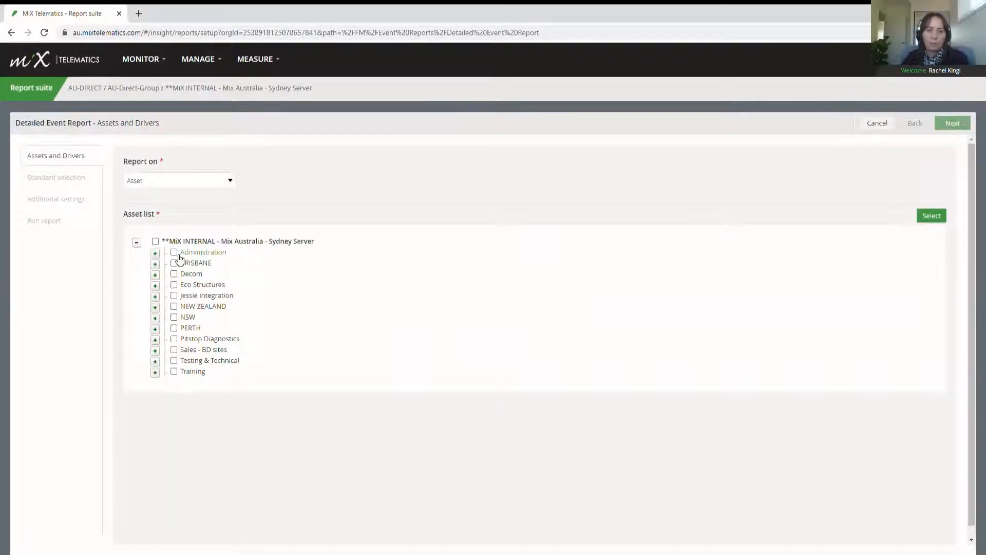
left_click(174, 253)
left_click(174, 263)
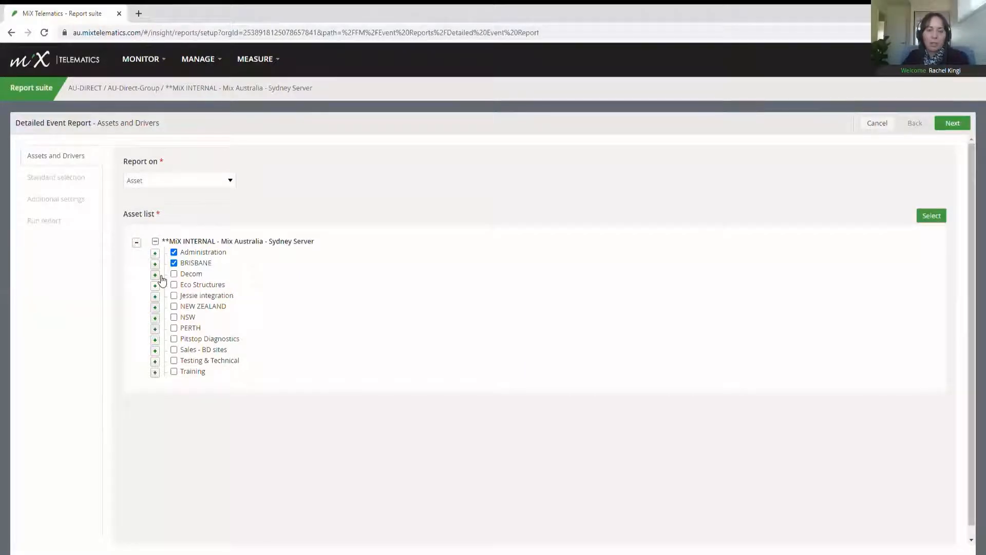
left_click(155, 274)
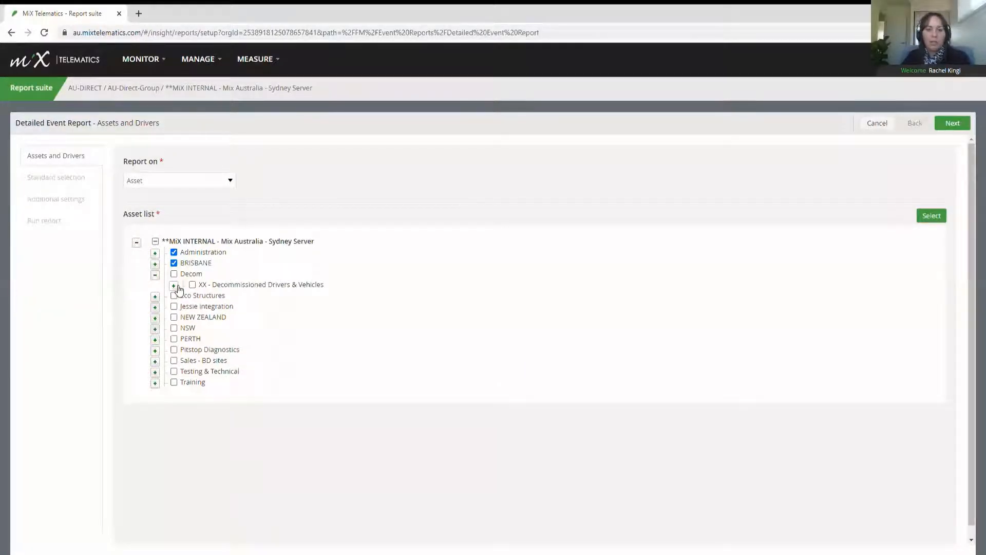
left_click(173, 286)
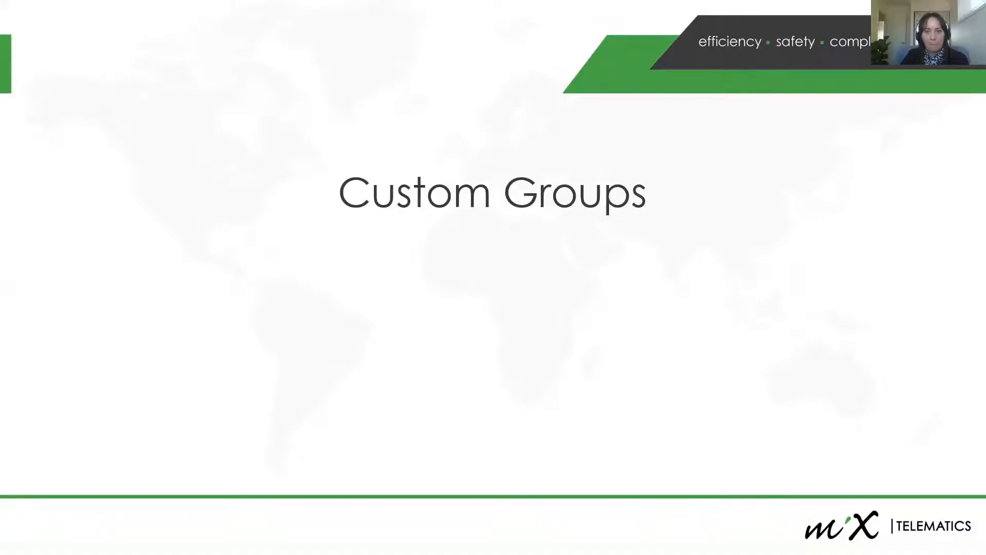
Step: Switch from the PowerPoint slideshow back to MiX Telematics in Chrome
key("alt+Tab")
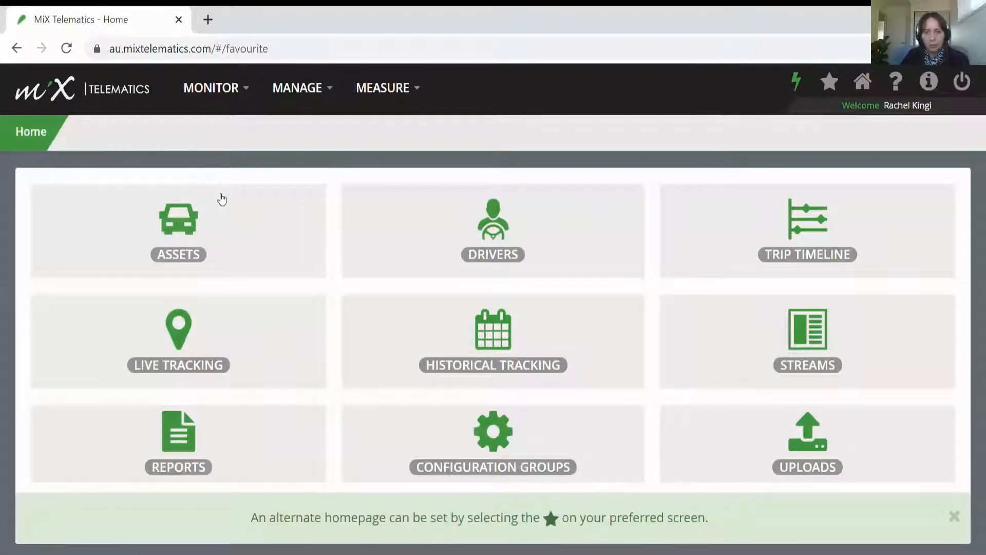
Step: Add a new custom group named 'Ford Rangers' of type Assets and continue to its members
left_click(232, 91)
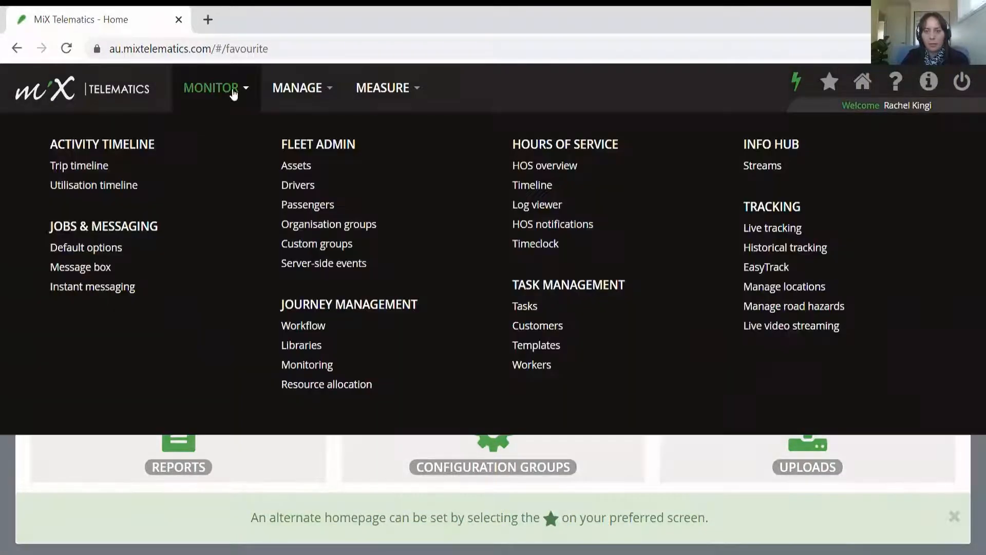
left_click(438, 250)
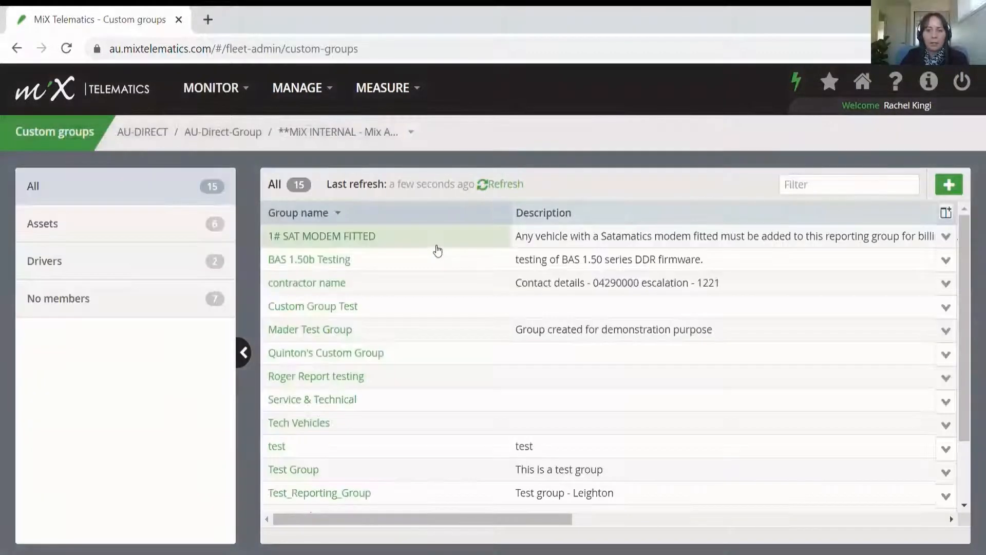
left_click(950, 185)
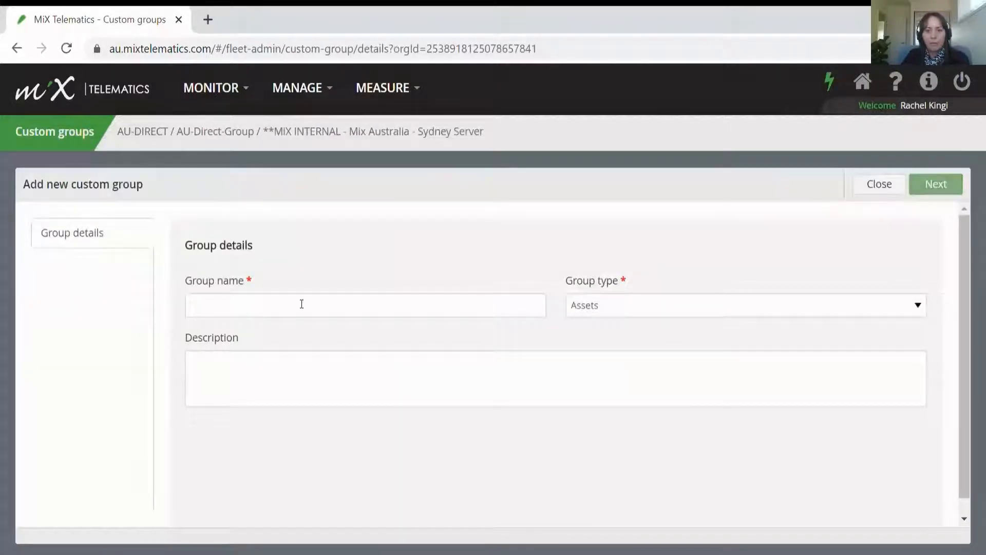
left_click(353, 306)
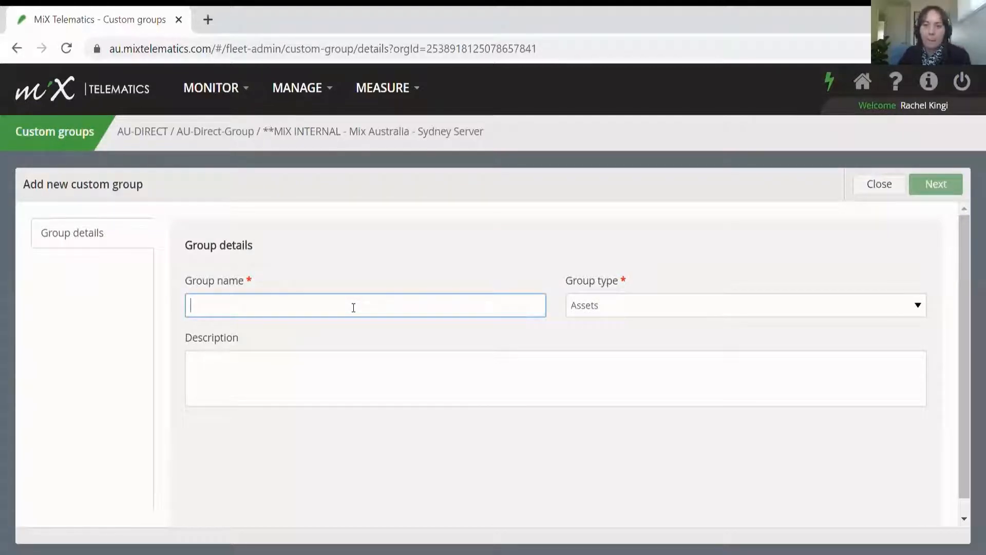
type("Fo")
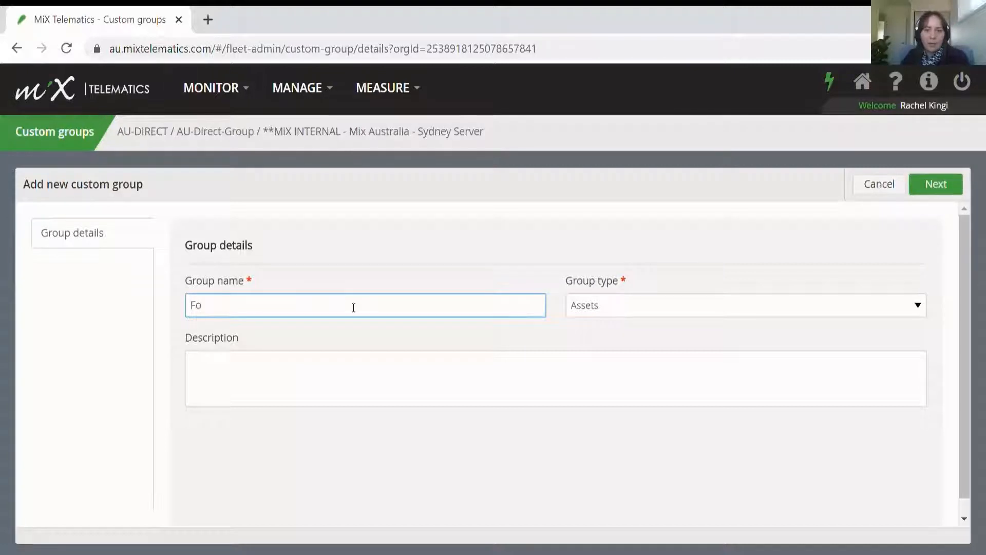
type("rd Rangers")
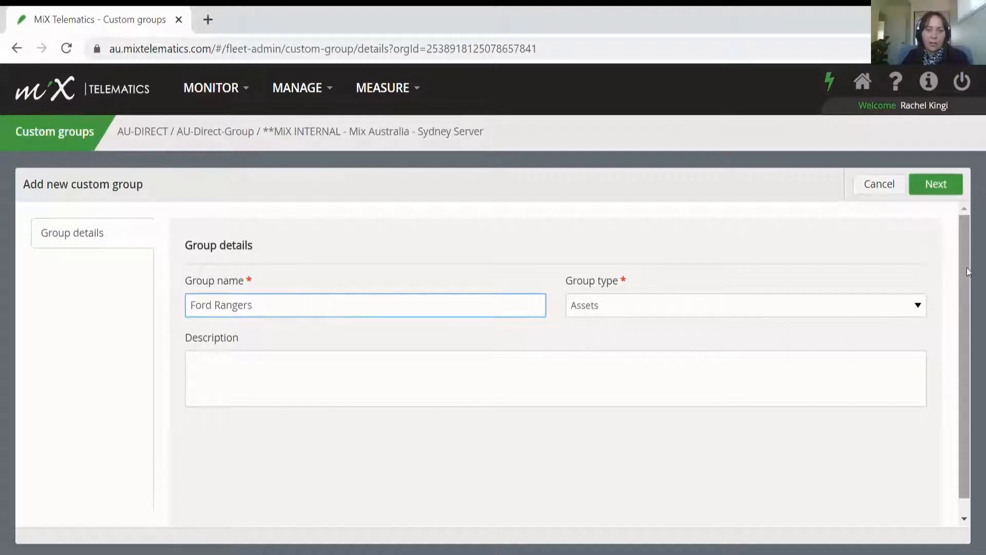
left_click(937, 185)
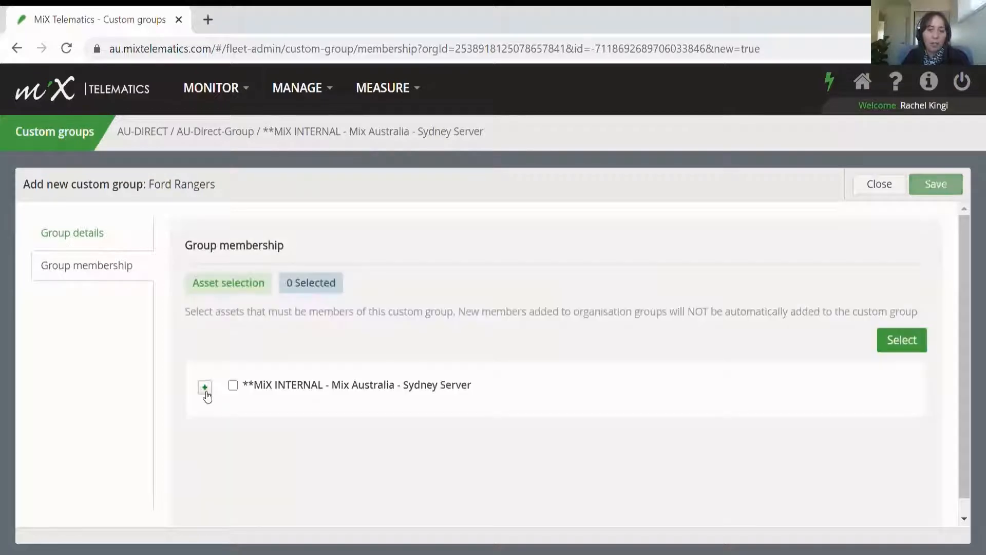
Step: Select the three assets matching 'Ford' as members and save the group
left_click(205, 387)
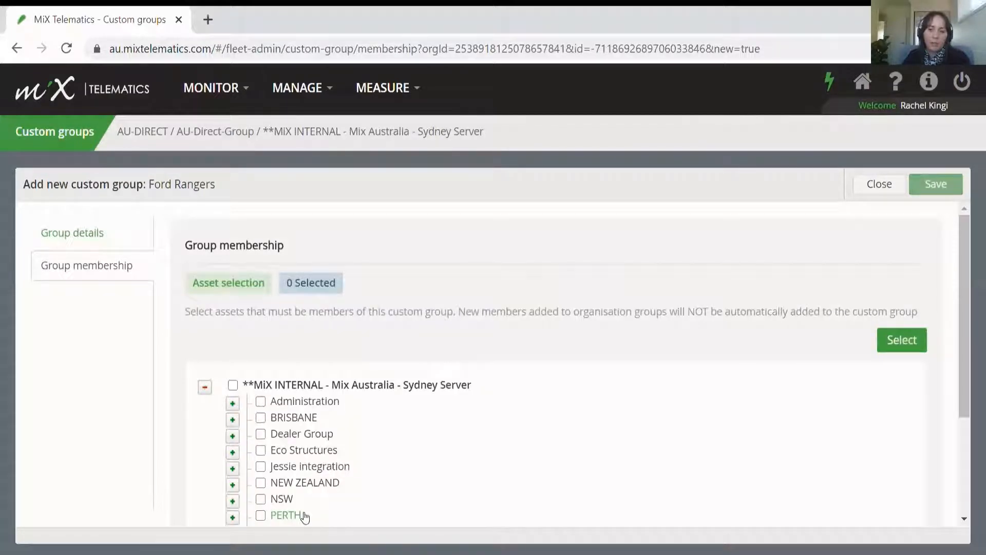
left_click(900, 341)
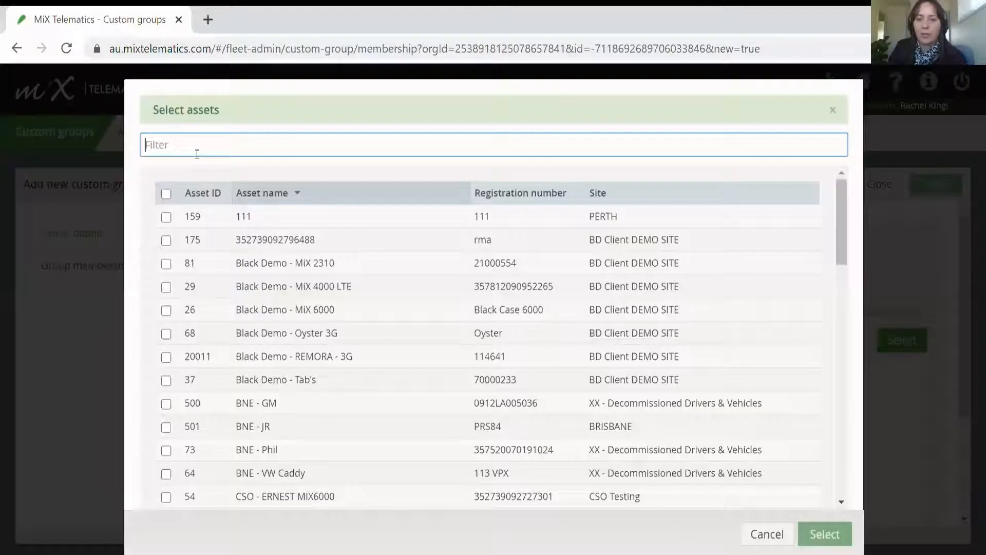
type("Ford")
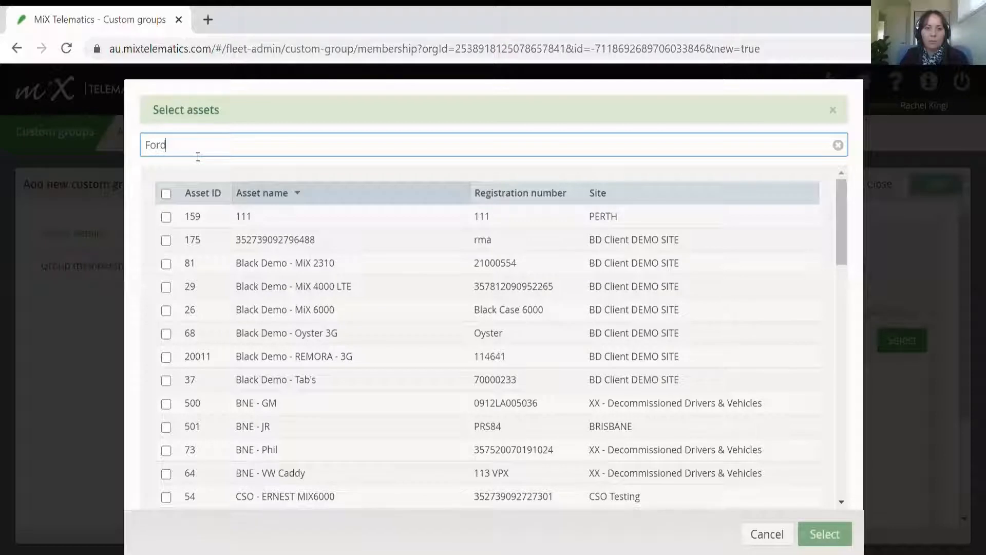
left_click(166, 194)
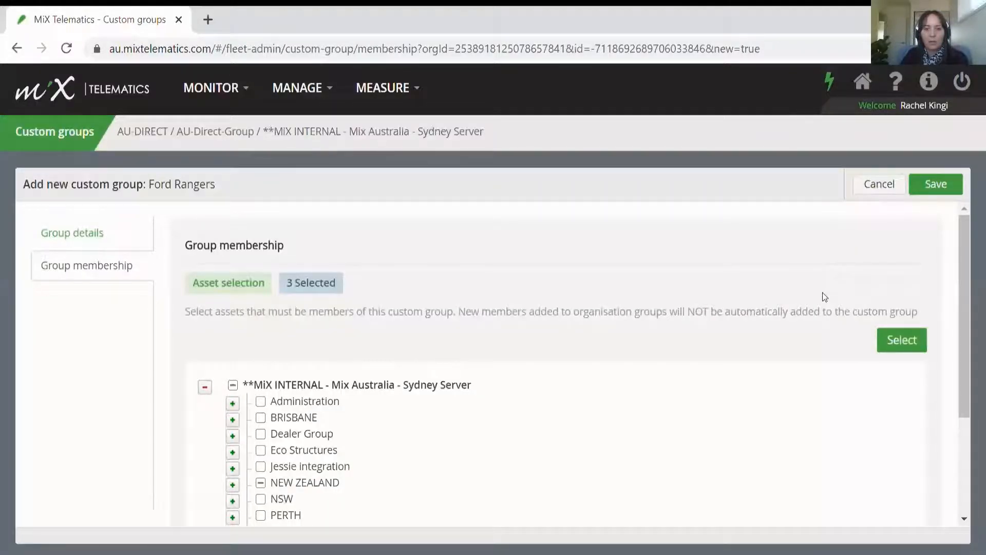
left_click(943, 188)
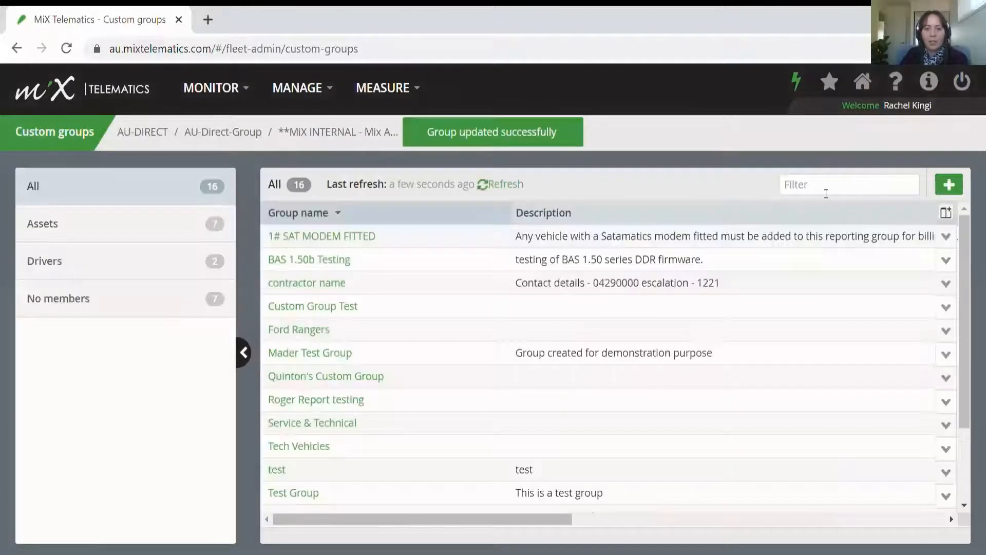
Step: Filter the custom group list by 'Ford ra' to find the new group
left_click(826, 193)
type("For")
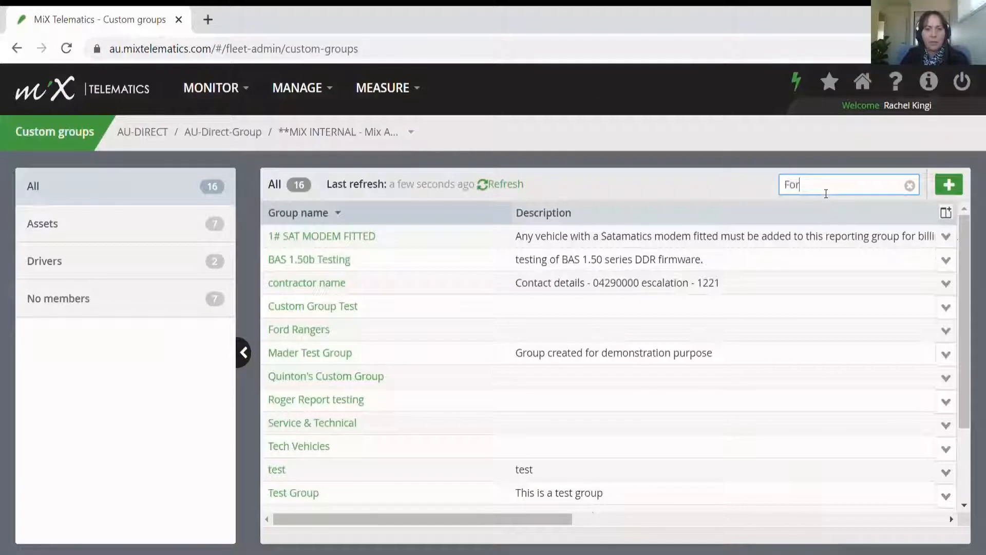
type("d ra")
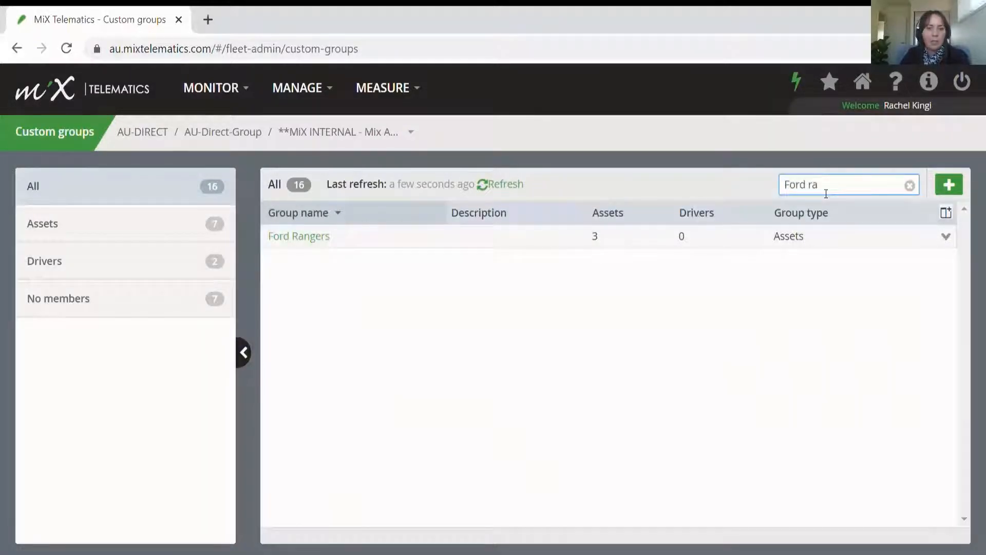
left_click(419, 93)
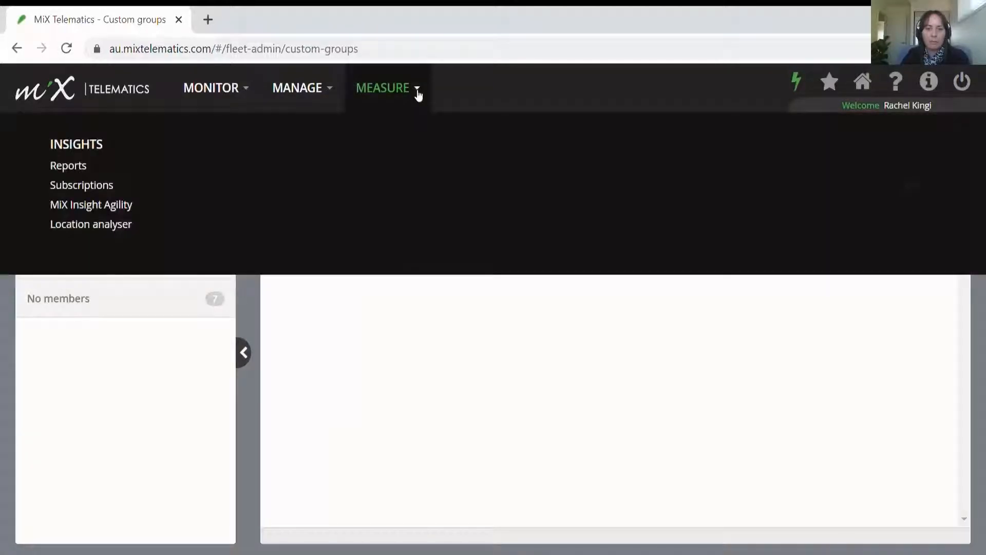
Step: Open the Comparative Fuel Report, set Report on to Asset Custom Group, and tick Ford Rangers
left_click(78, 171)
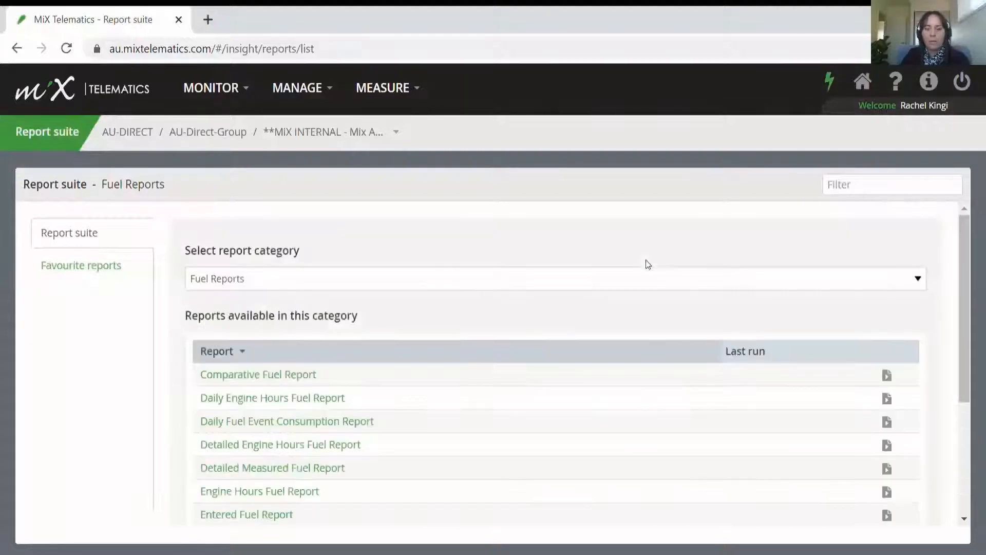
left_click(314, 379)
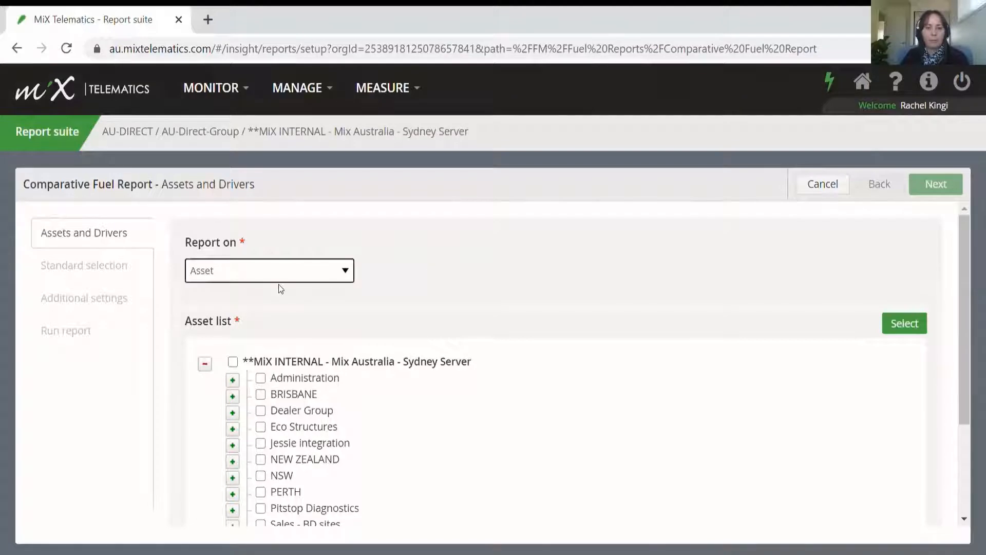
left_click(272, 307)
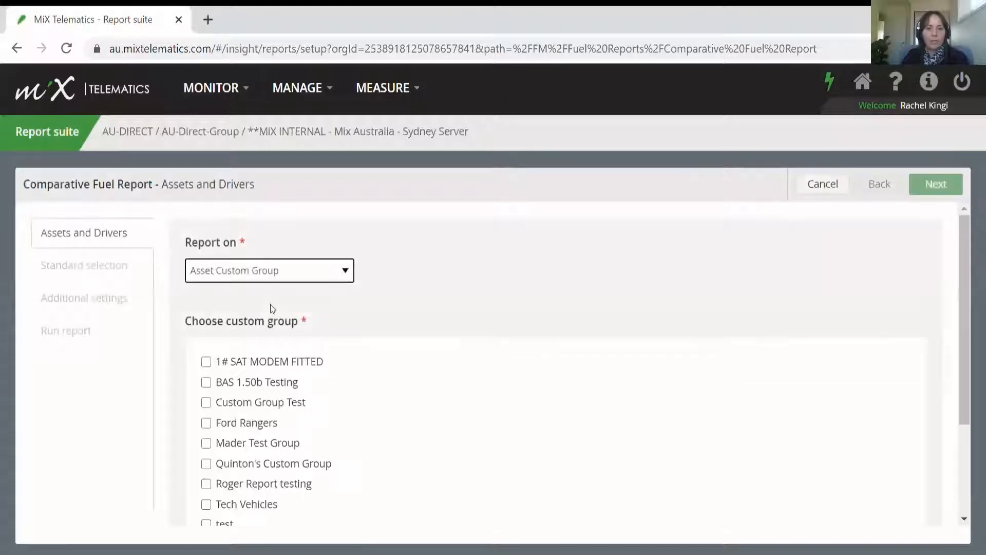
left_click(206, 423)
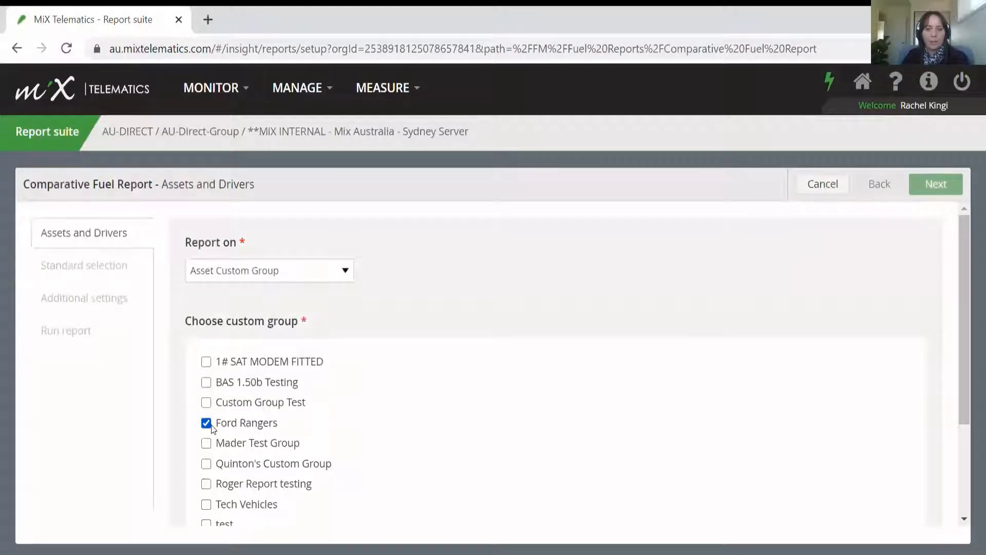
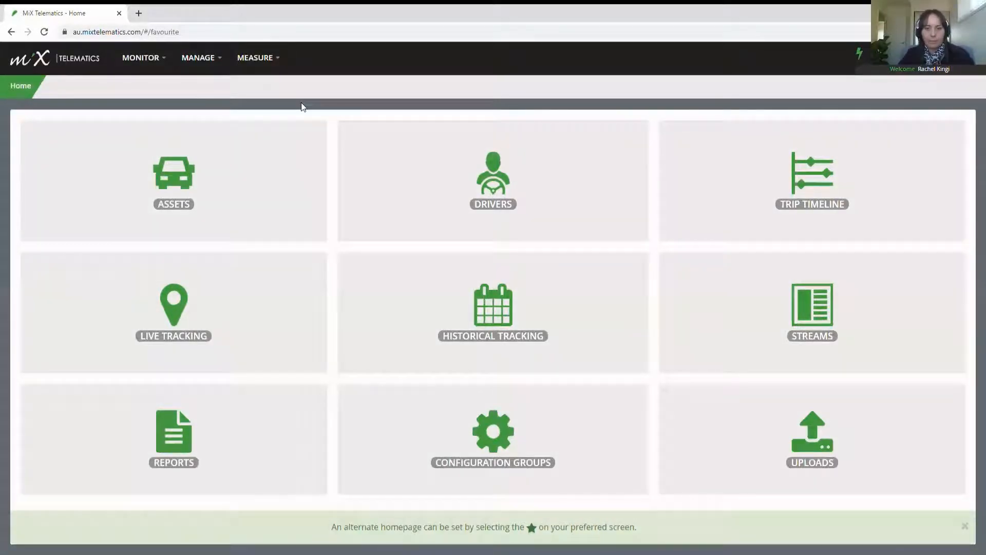
Step: Open Reports under MEASURE, switch the category to Event Reports, and read the Detailed Event Report description
left_click(255, 57)
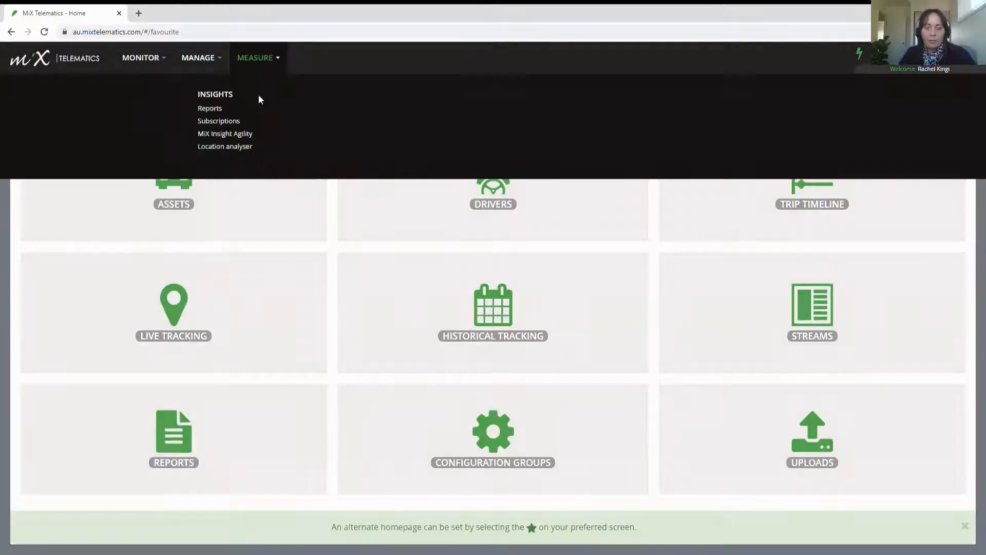
left_click(251, 108)
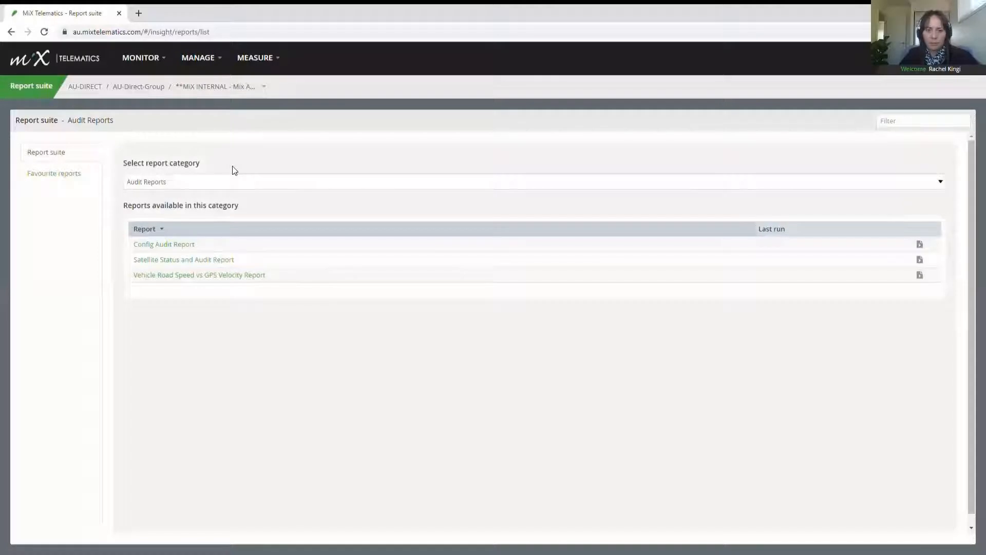
left_click(230, 182)
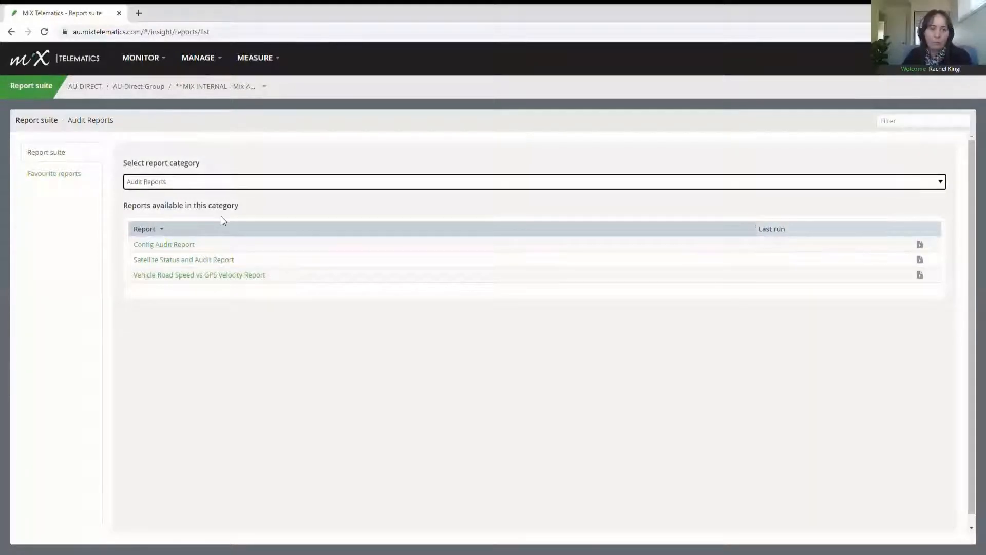
left_click(197, 261)
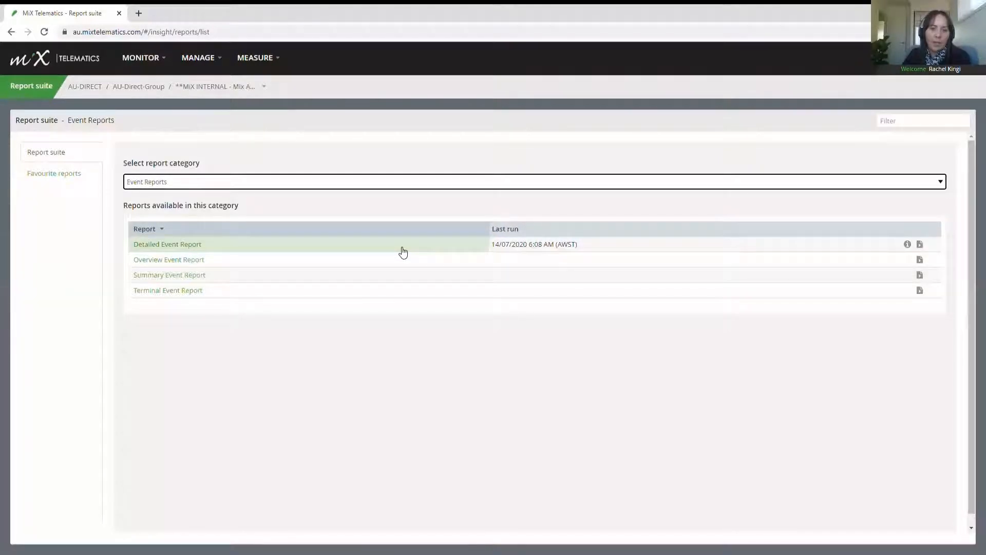
left_click(908, 245)
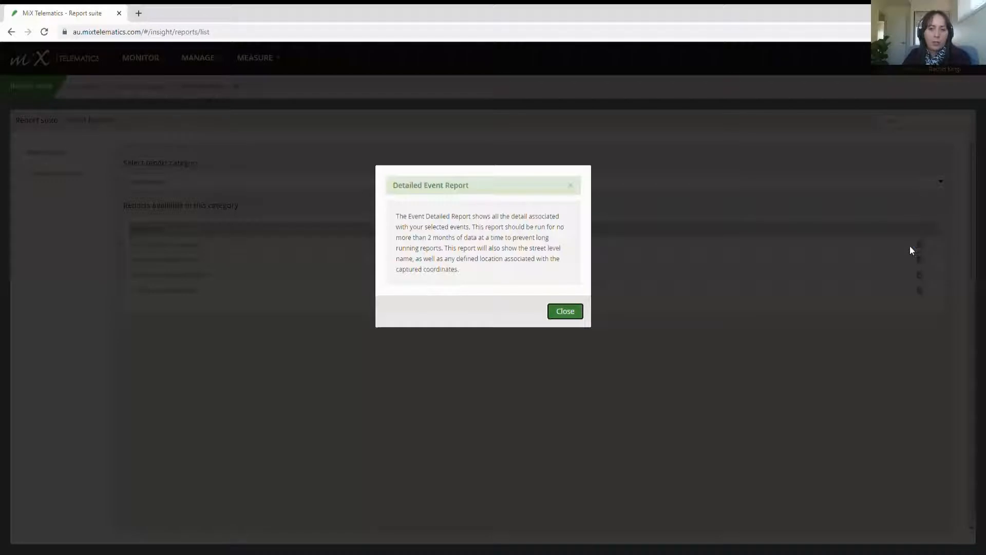
left_click(570, 303)
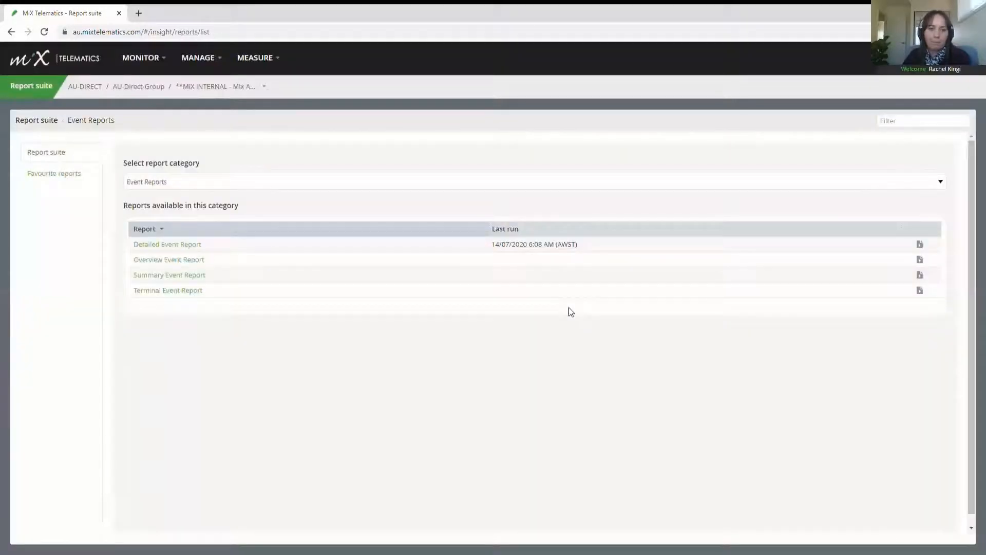
Step: Start a Detailed Event Report and add the BNE - JR asset found by searching 'jr'
left_click(188, 248)
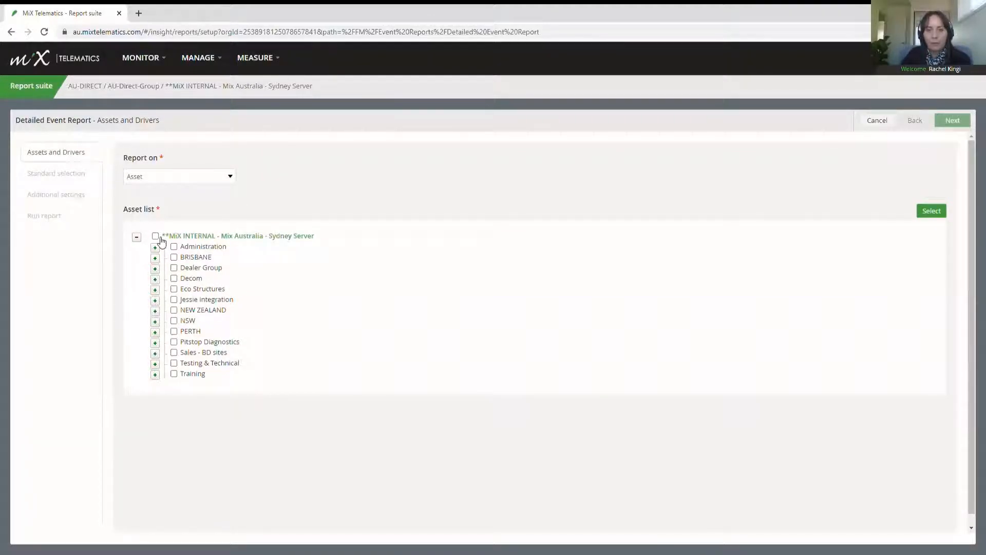
left_click(174, 268)
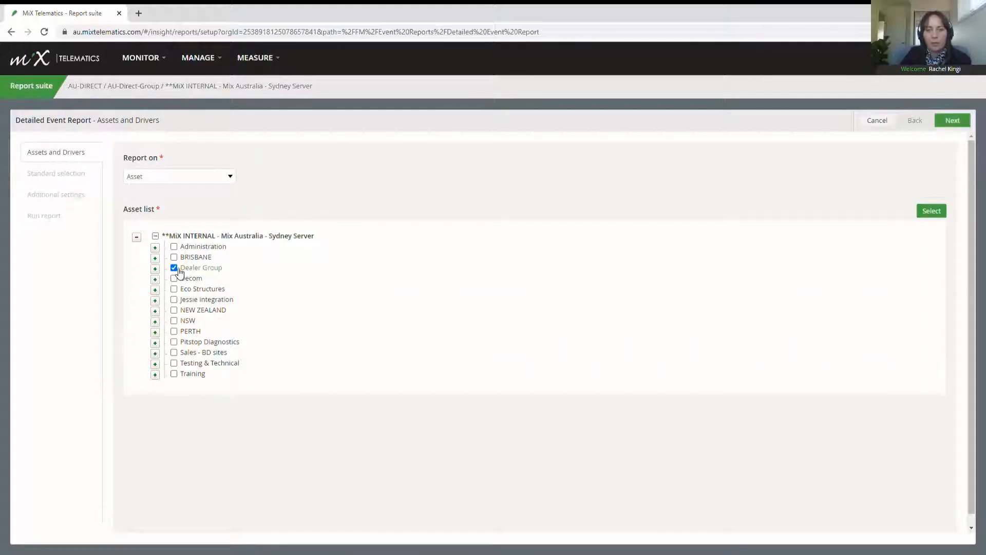
left_click(178, 271)
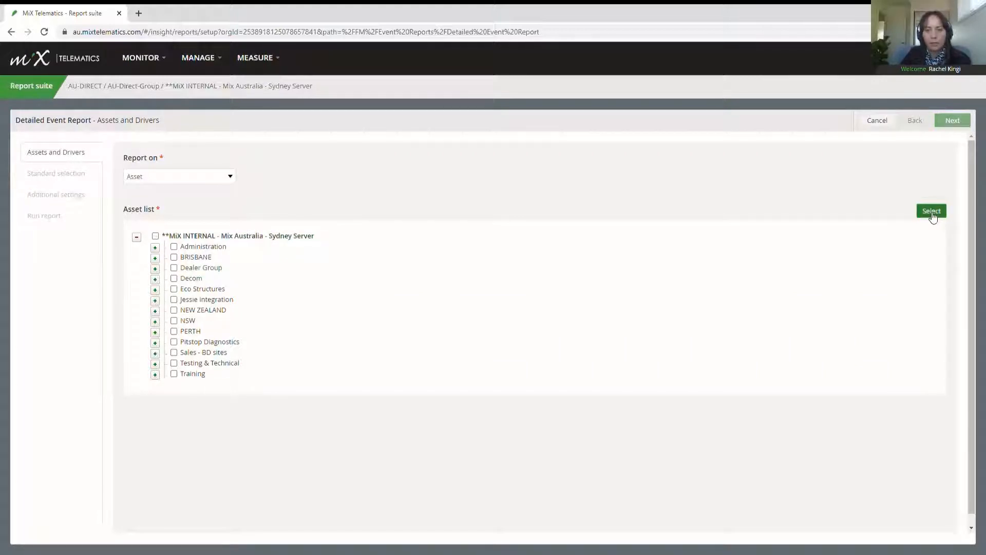
left_click(932, 213)
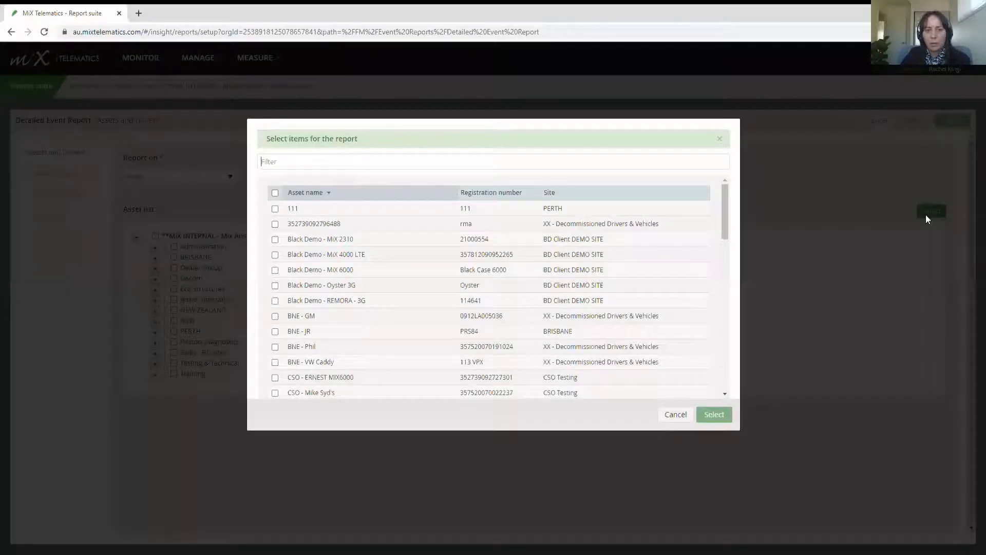
left_click(311, 161)
type("jr")
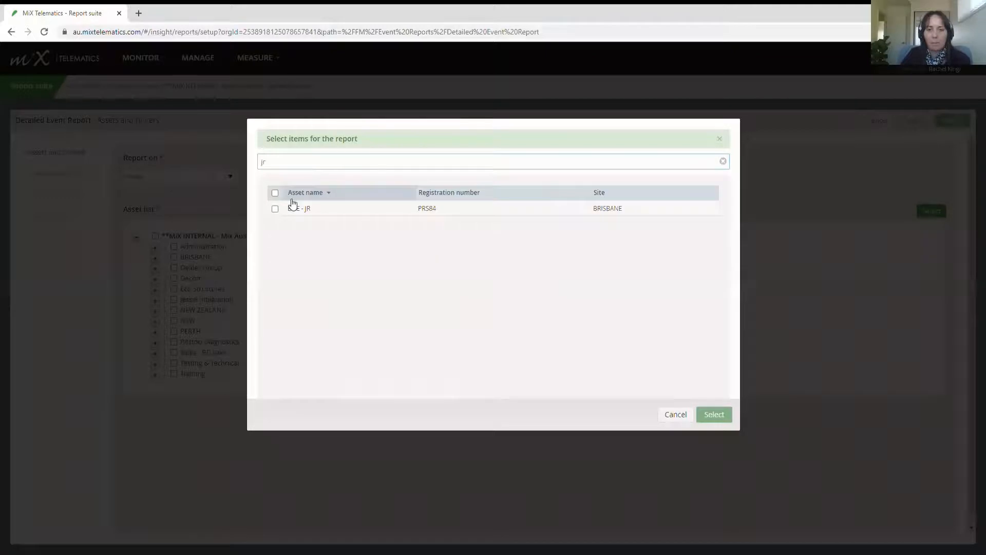
left_click(293, 204)
Step: Add the NZ Ford Ranger MiX4000 and MiX6000 assets, confirm, and continue to Standard selection
double_click(284, 161)
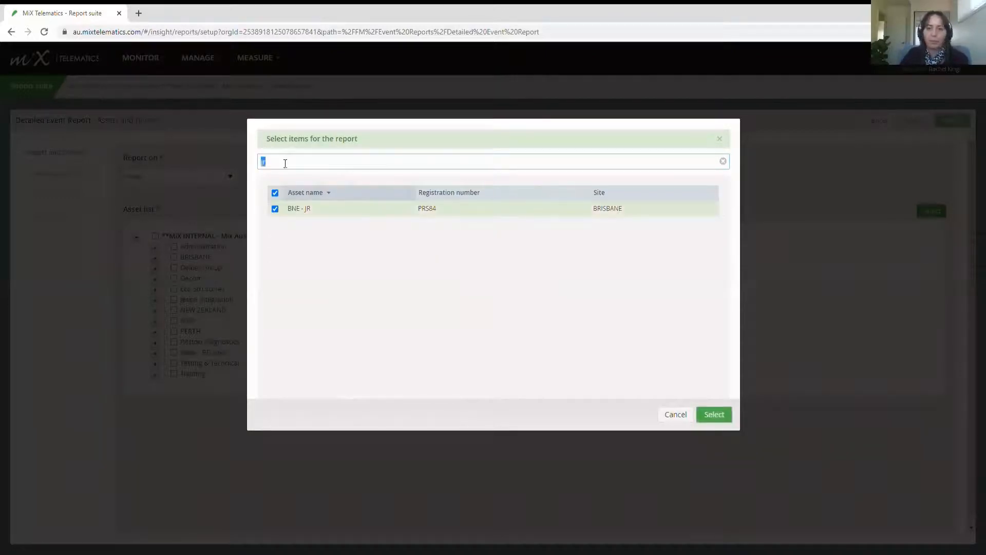
type("for")
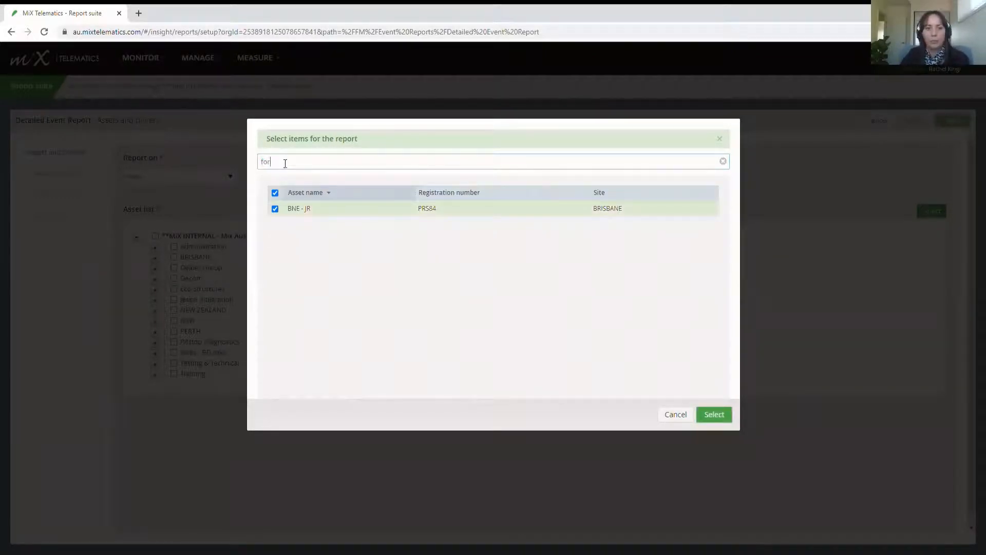
type("d")
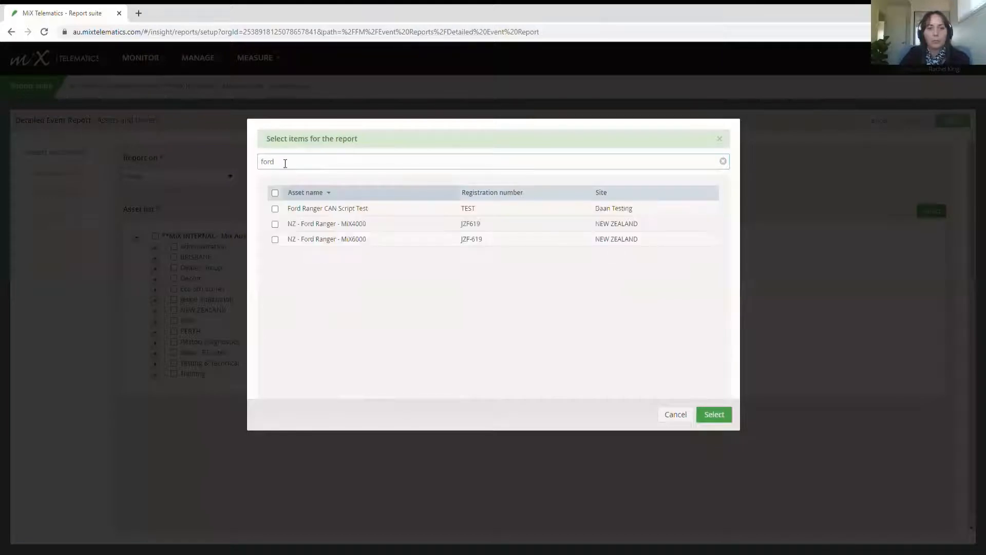
left_click(275, 224)
left_click(275, 239)
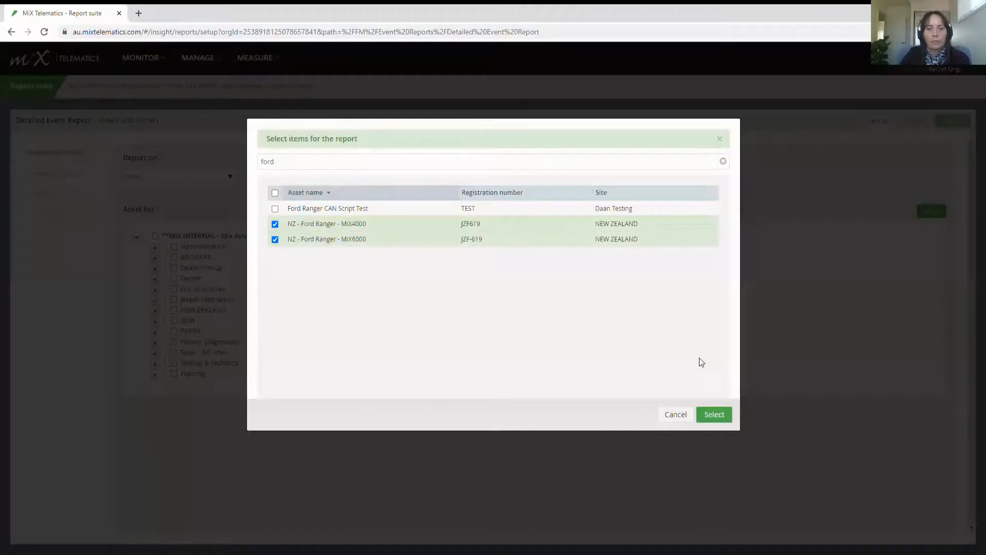
left_click(714, 414)
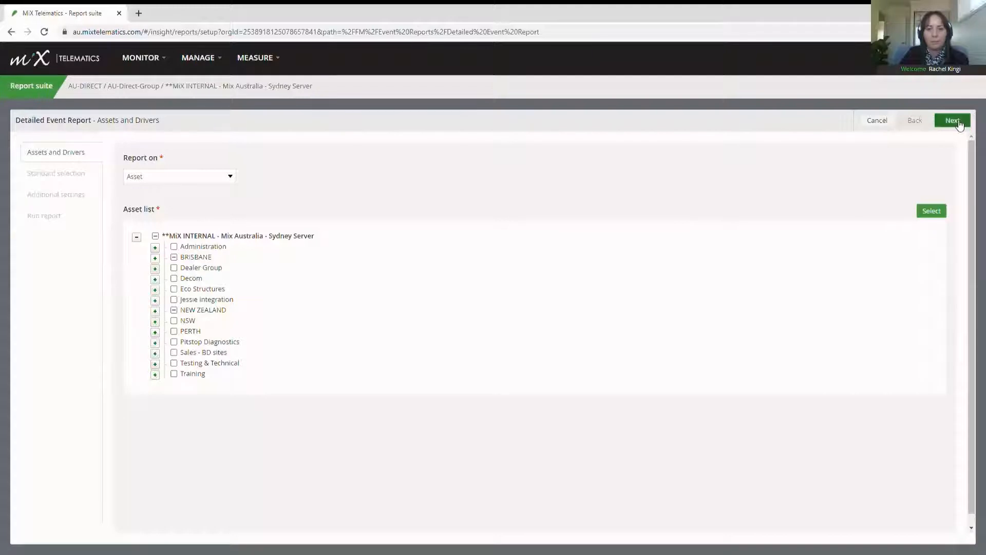
left_click(957, 124)
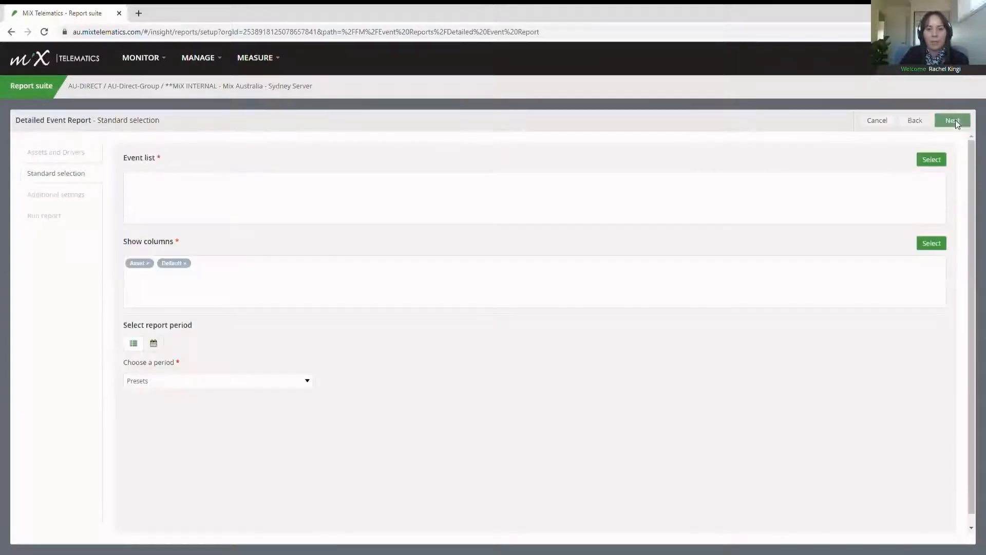
Step: Add Harsh Acceleration and Harsh Braking to the report's event list
left_click(932, 160)
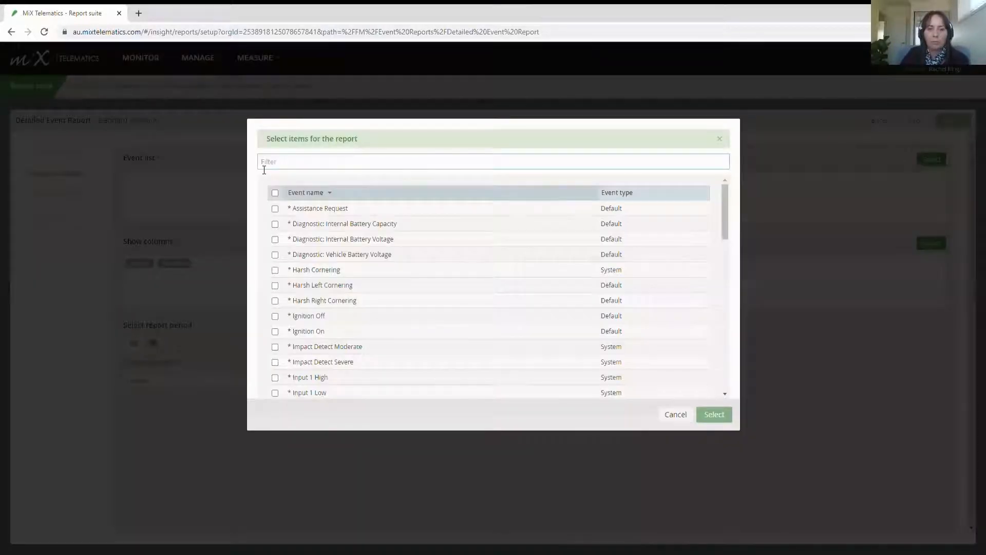
left_click(264, 165)
type("idle")
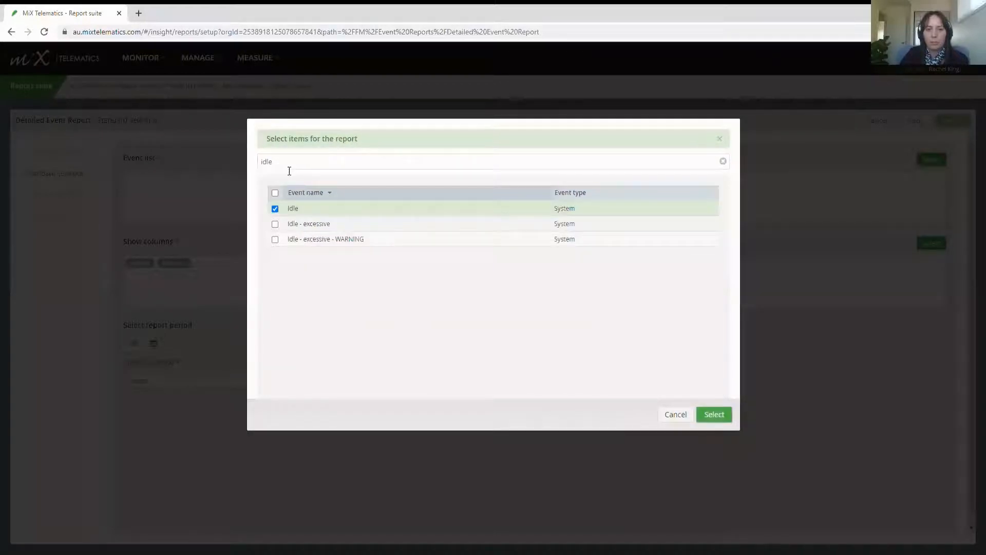
double_click(269, 161)
type("har")
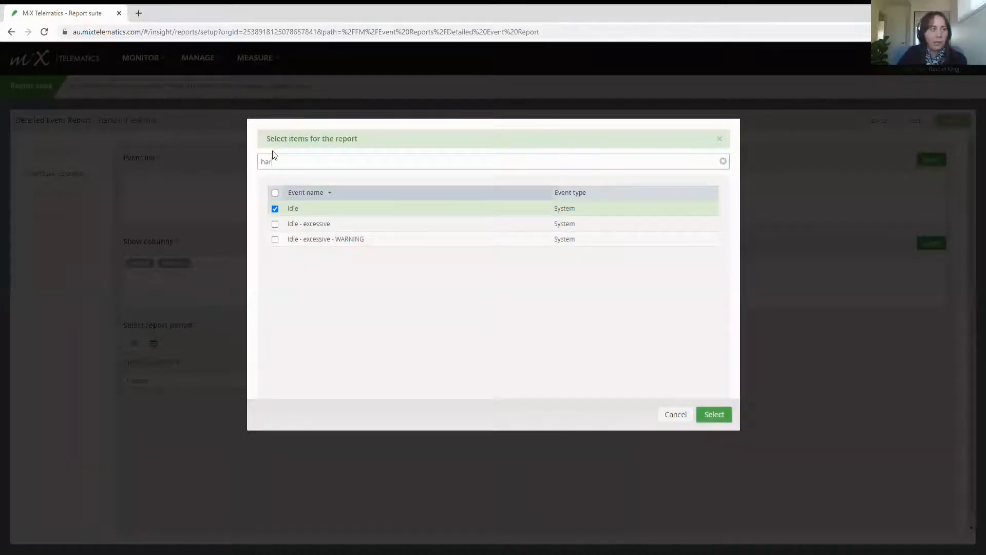
type("sh")
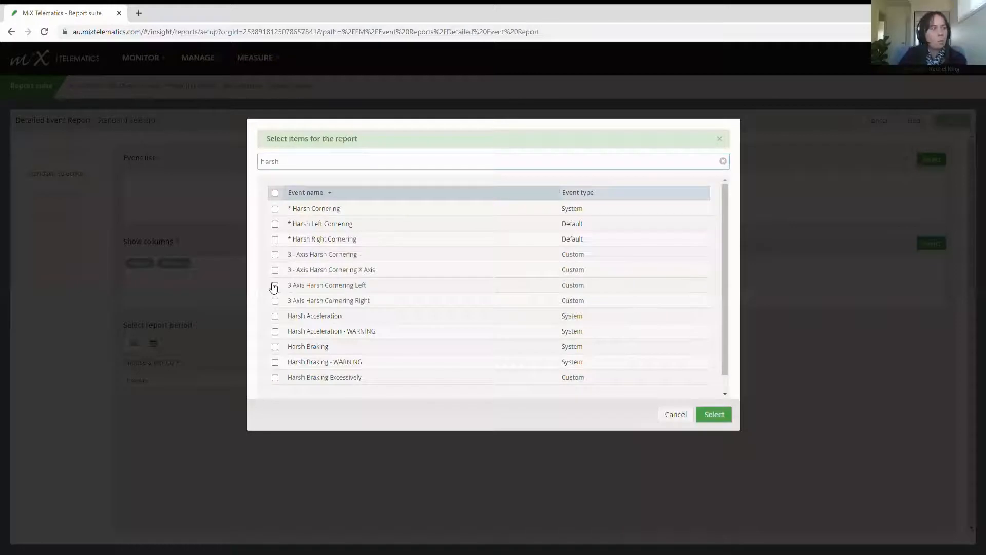
left_click(275, 316)
left_click(275, 347)
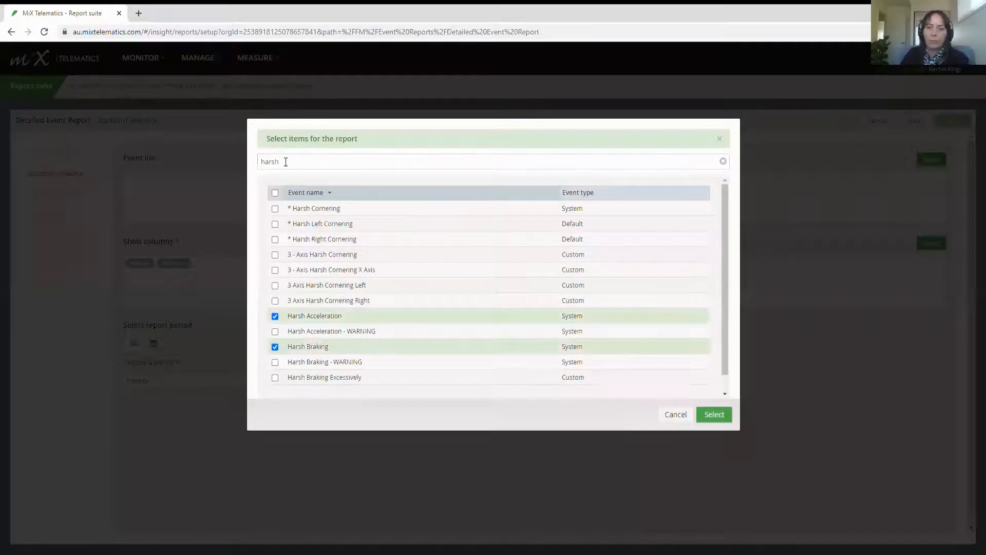
Step: Add Over Speeding to the event list and confirm the chosen events
left_click_drag(285, 162, 261, 161)
type("o")
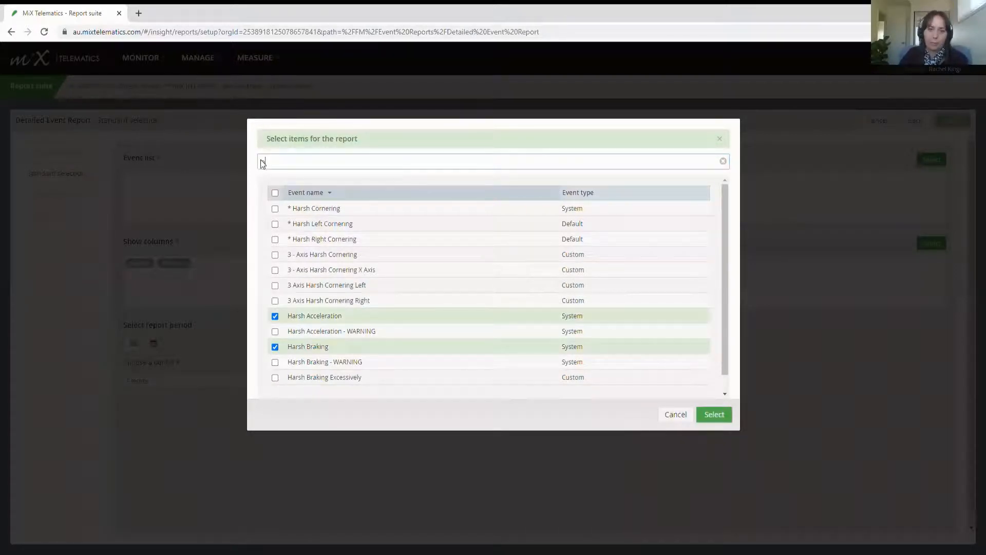
type("ver")
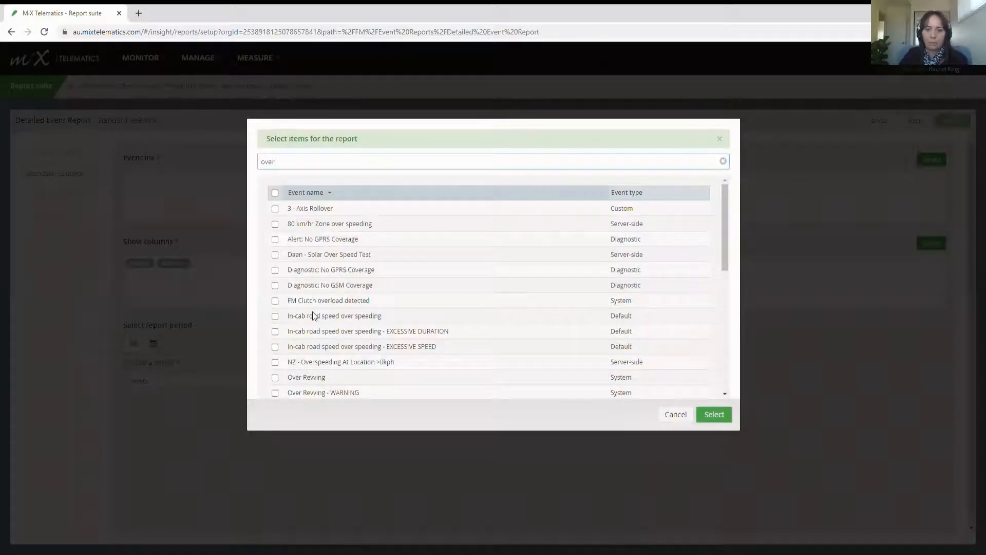
scroll(315, 315, "down", 1)
left_click(275, 355)
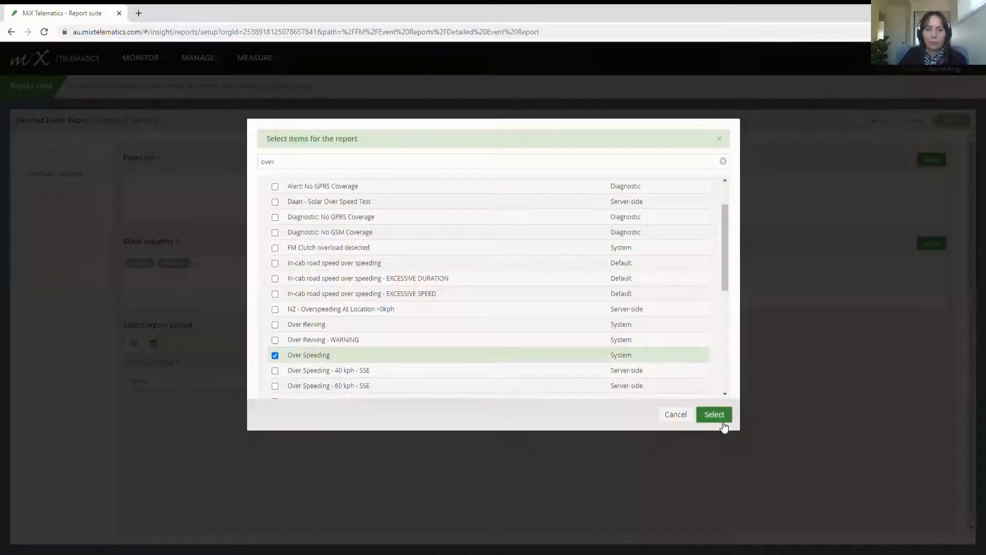
left_click(722, 422)
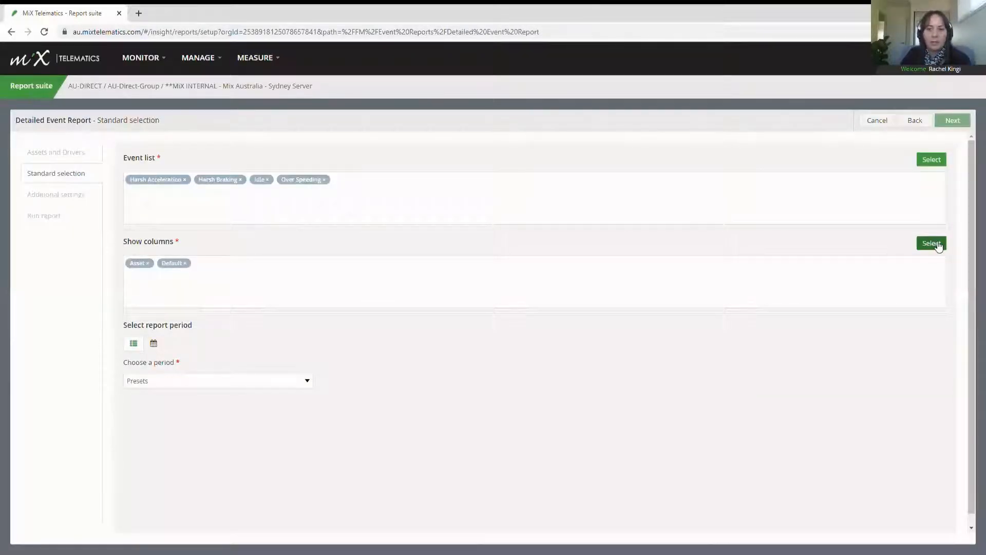
Step: Add the Driver column to the report's shown columns
left_click(937, 244)
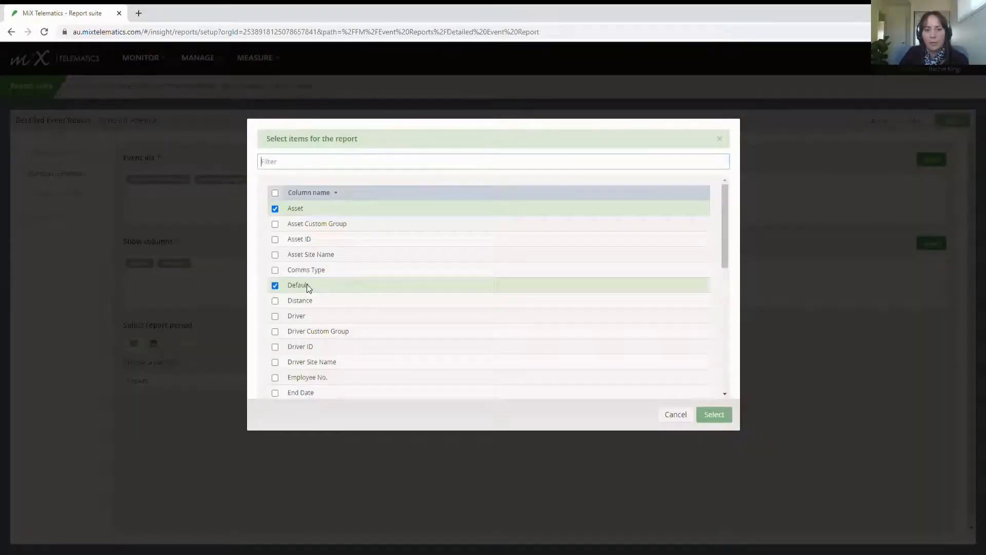
left_click(275, 317)
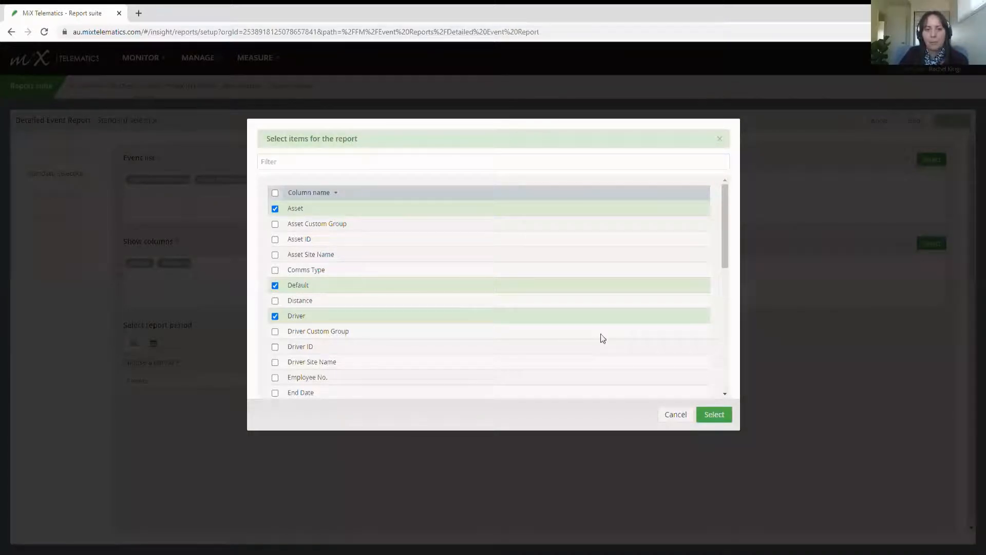
left_click(715, 414)
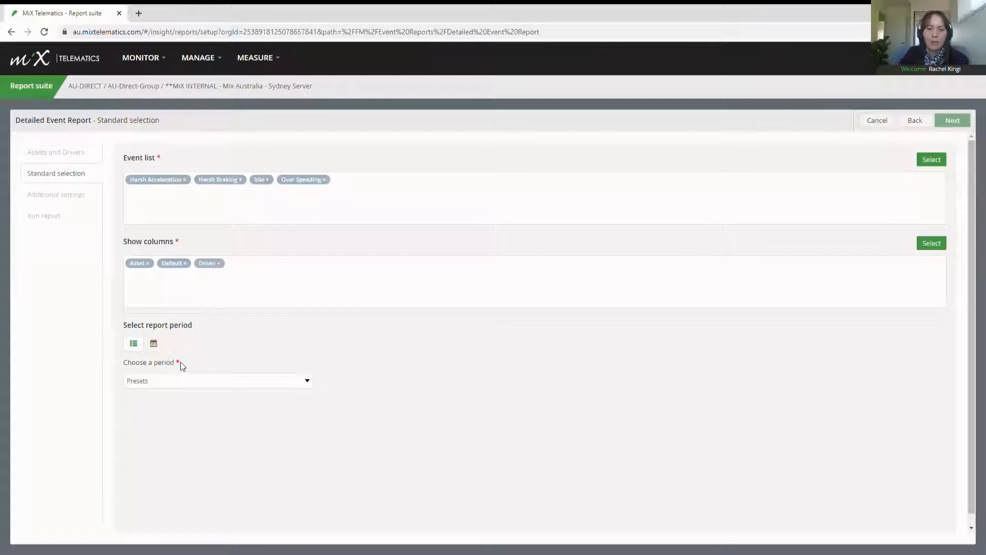
Step: Set a custom report period starting 1 July 2020 through 14 July 2020, then go to Additional settings
left_click(154, 344)
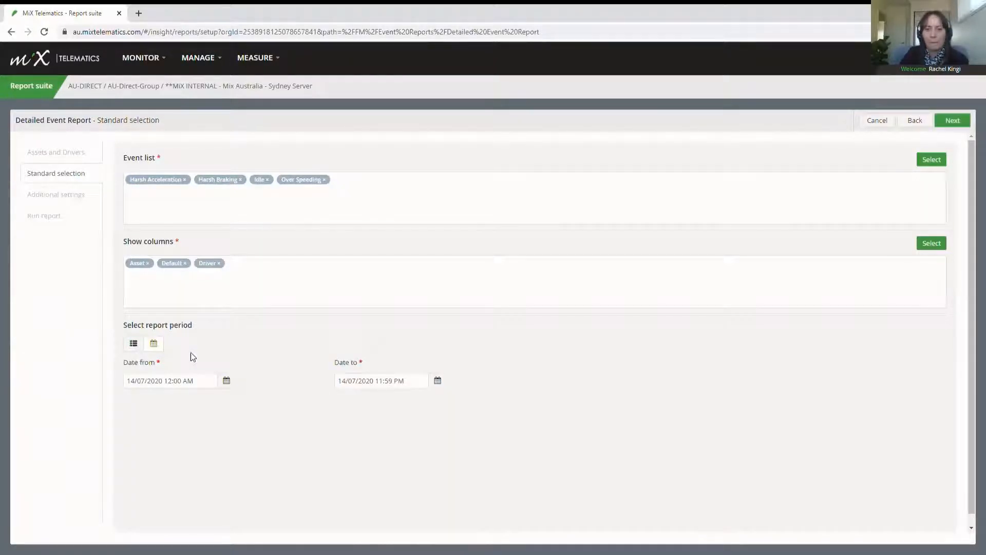
left_click(190, 380)
left_click(491, 289)
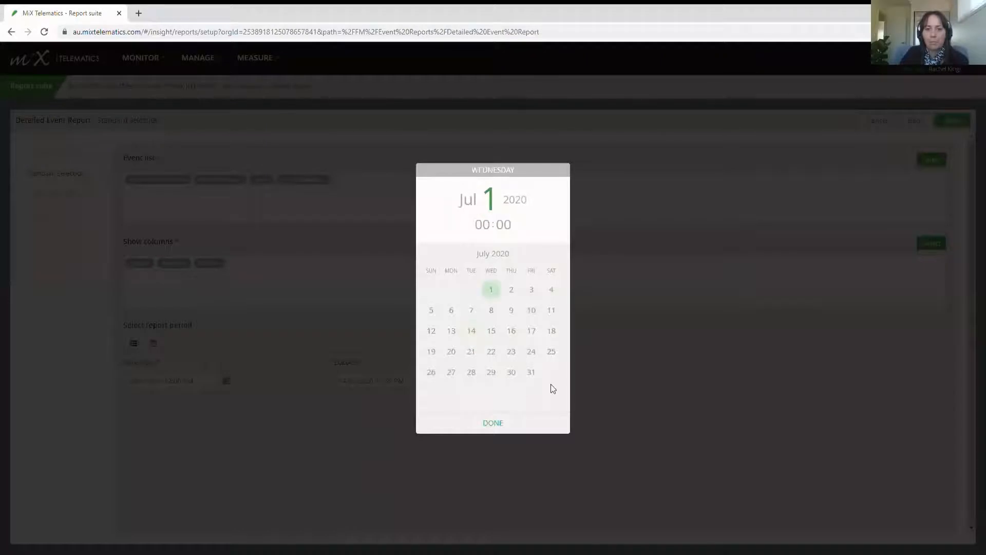
left_click(498, 423)
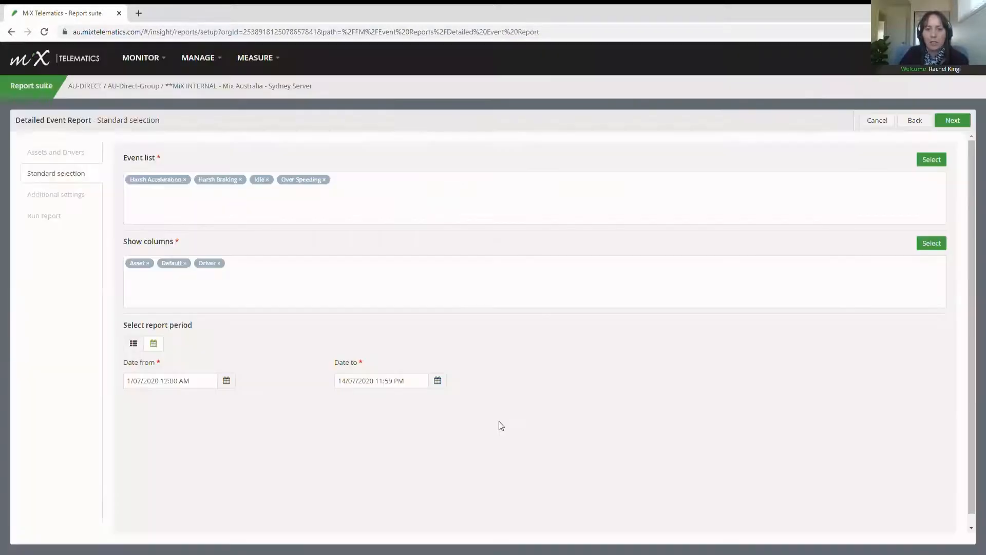
left_click(956, 123)
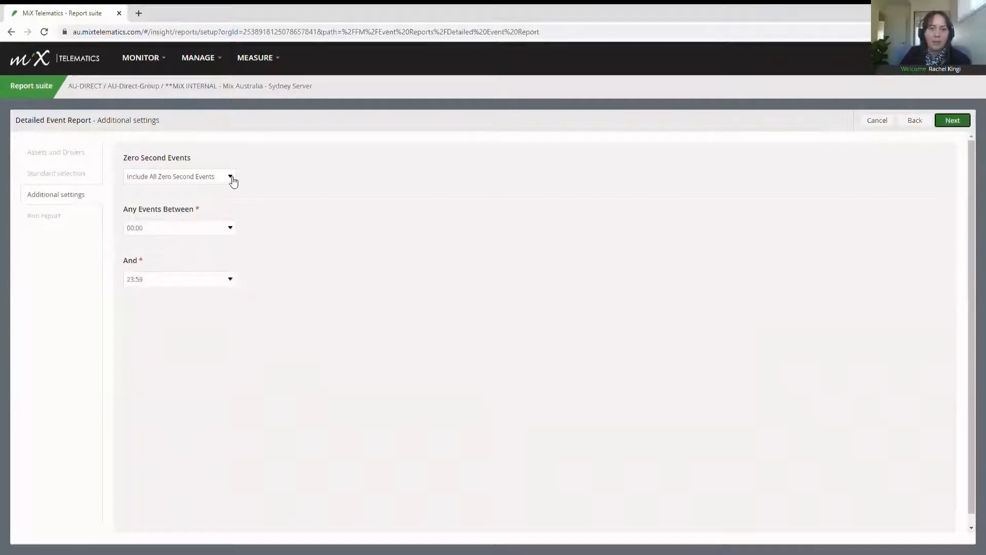
Step: Set Zero Second Events to Exclude All Zero Second Events and advance to Run report
left_click(232, 180)
left_click(225, 202)
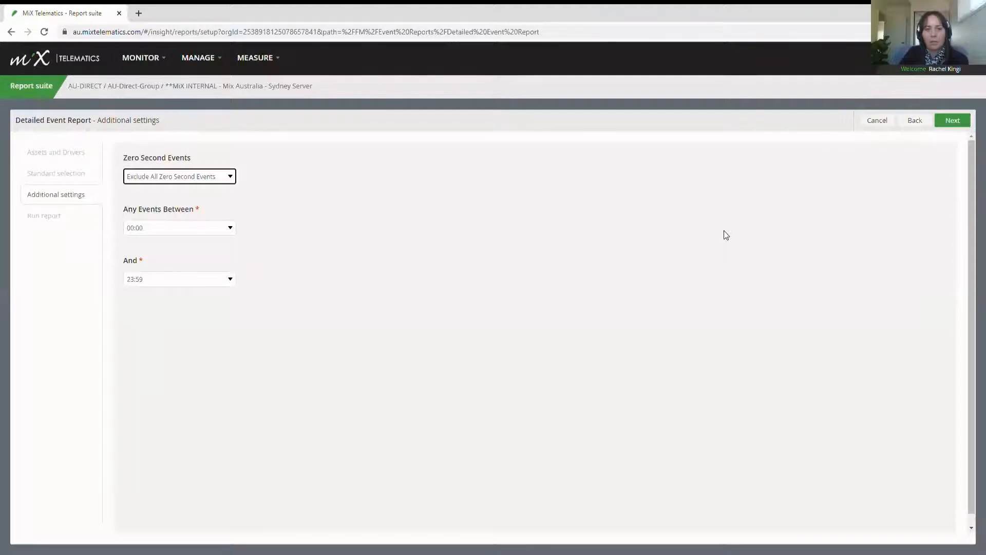
left_click(950, 121)
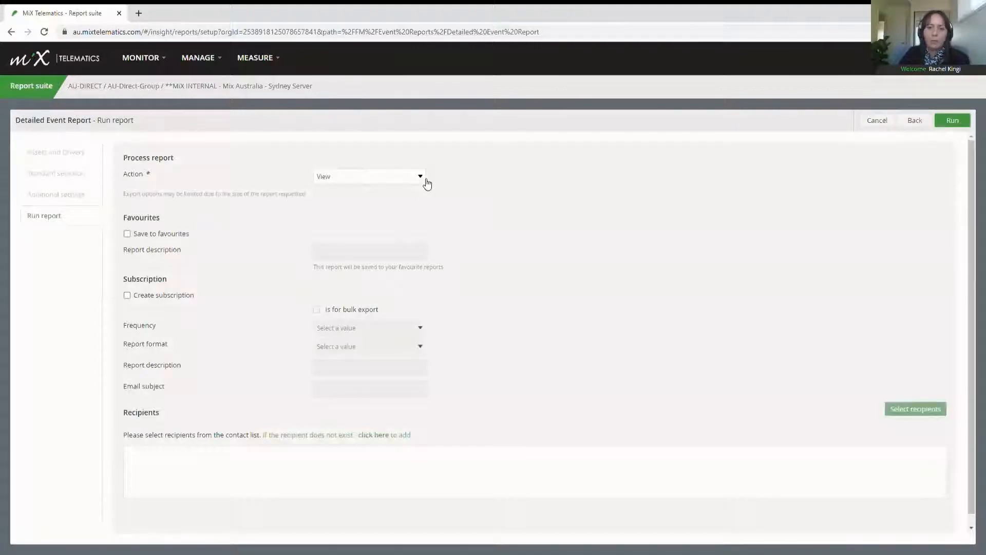
Step: Set the action to Download as PDF, save to favourites, and enter an event report description
left_click(425, 180)
left_click(411, 202)
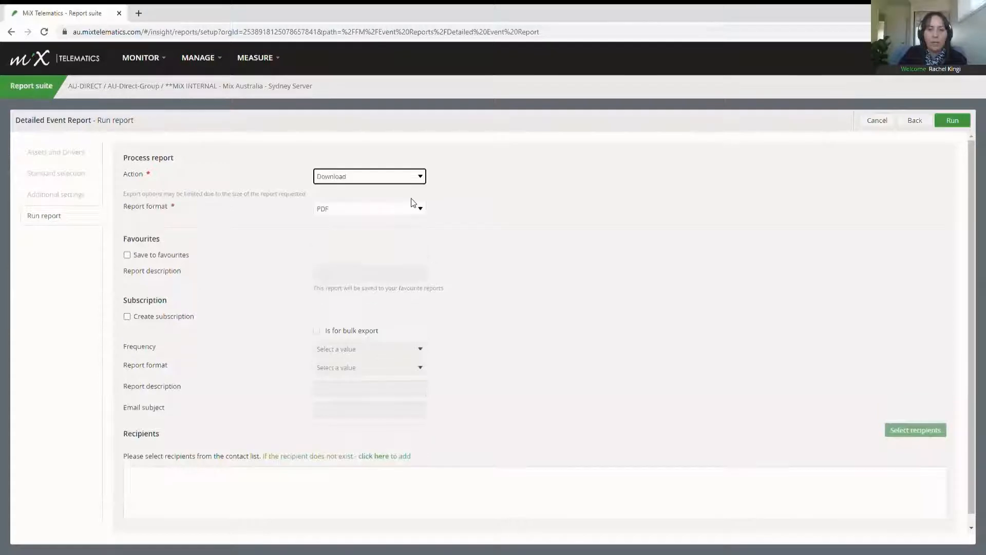
left_click(139, 254)
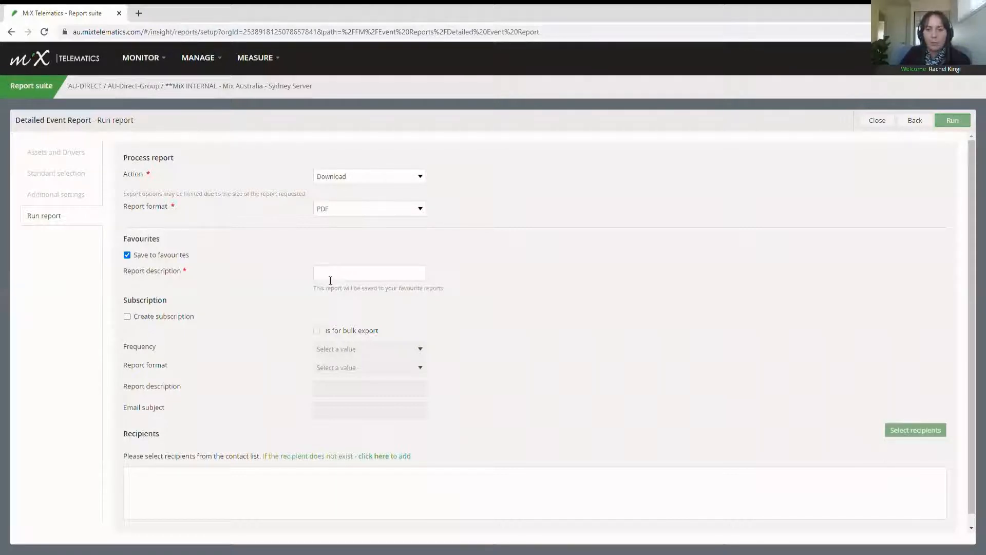
left_click(330, 279)
type("Rach")
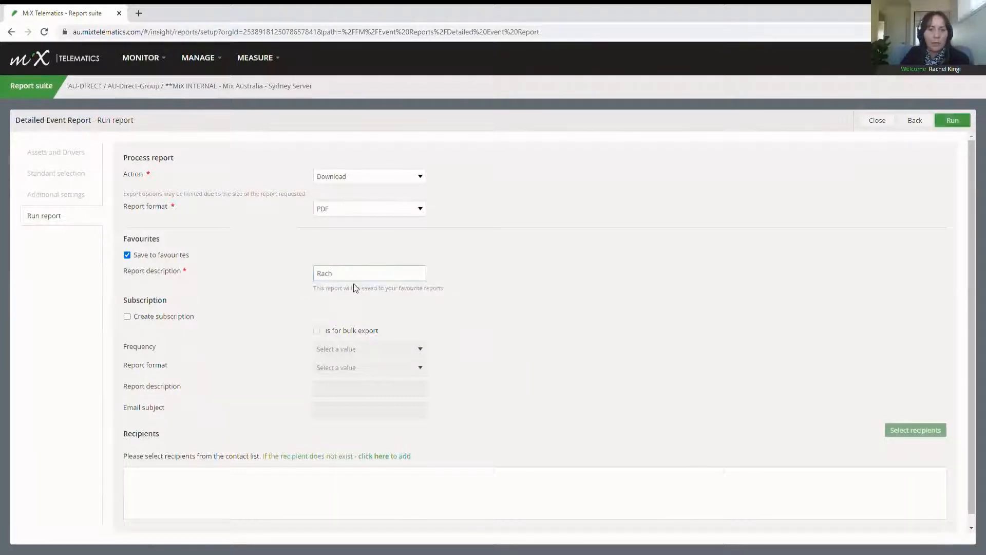
type("els event re")
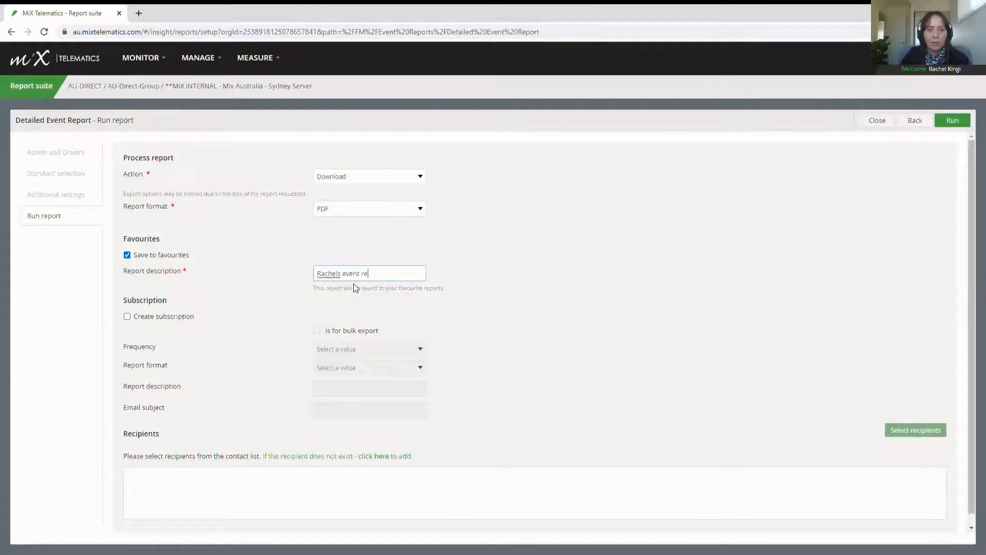
type("port")
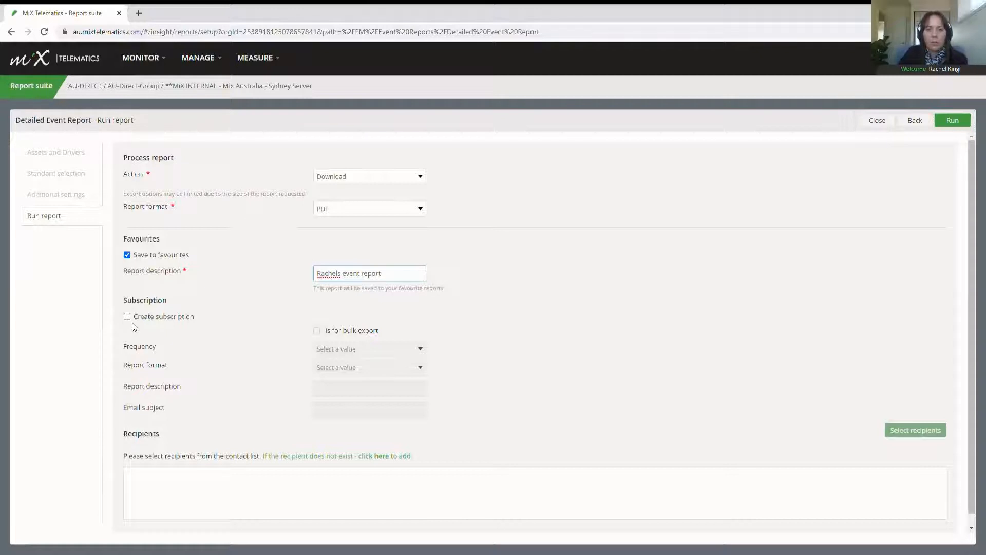
Step: Create a subscription set to Weekly on Monday with EXCEL as the report format
left_click(130, 319)
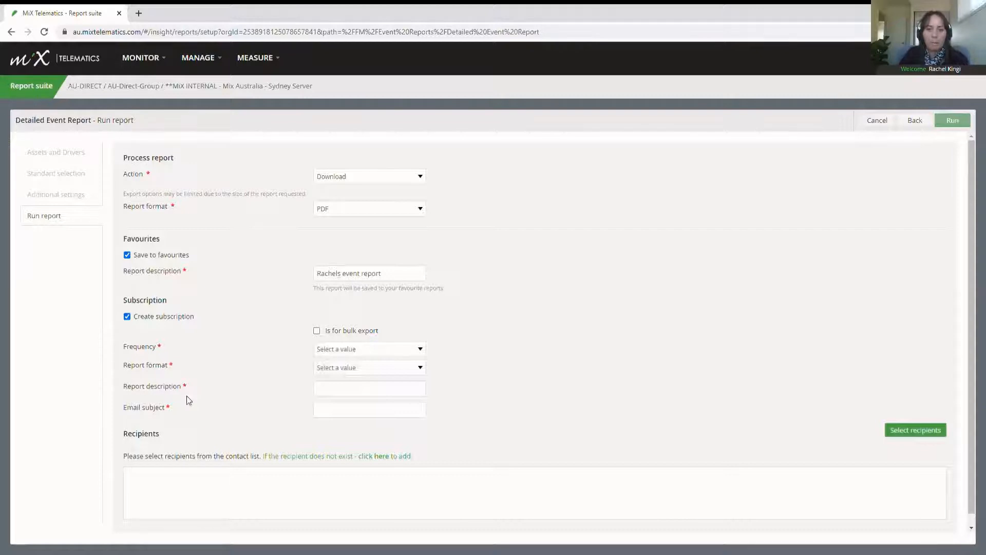
left_click(389, 374)
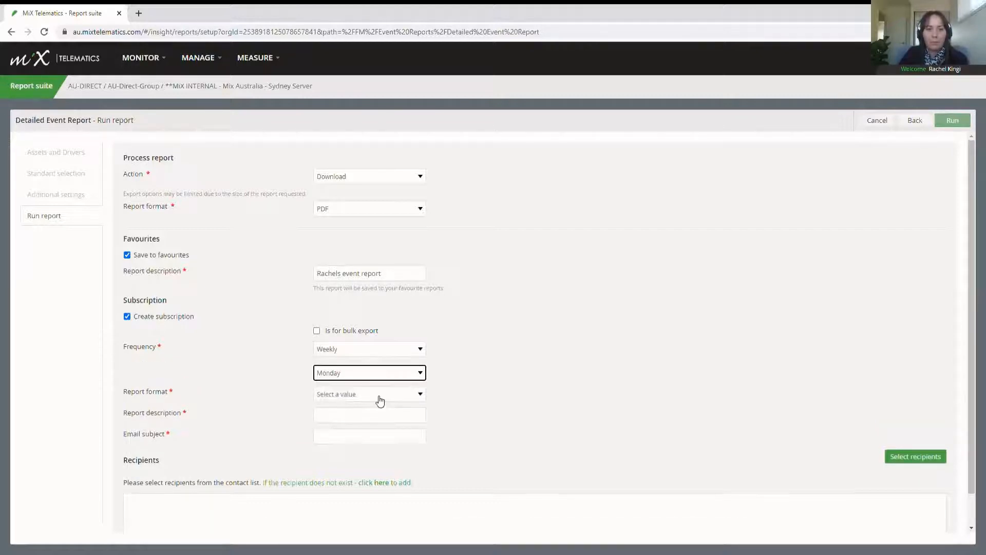
key("Tab")
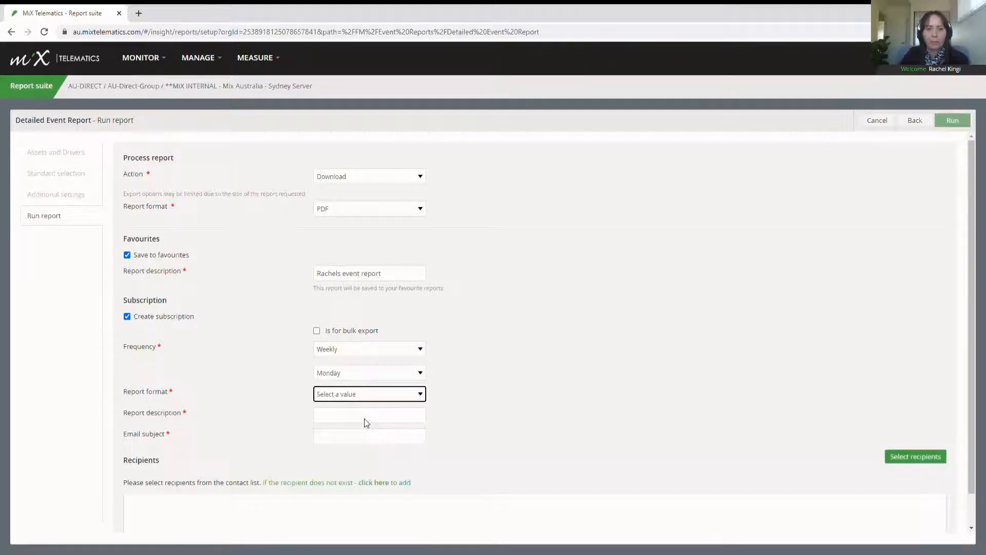
left_click(364, 419)
left_click(365, 418)
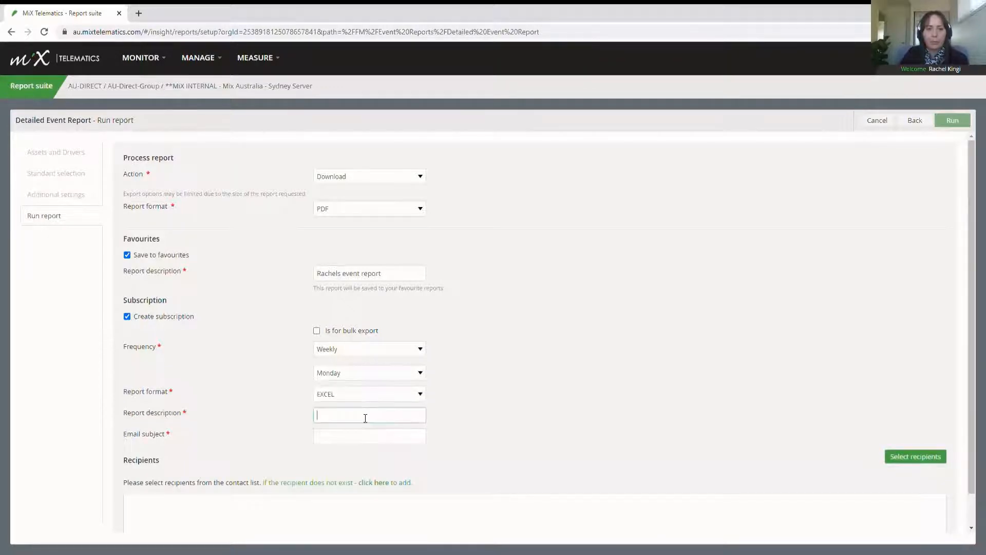
Step: Enter the subscription description and reuse it as the email subject with '- Idle, Harsh, overspeeding' appended
type("Rachels")
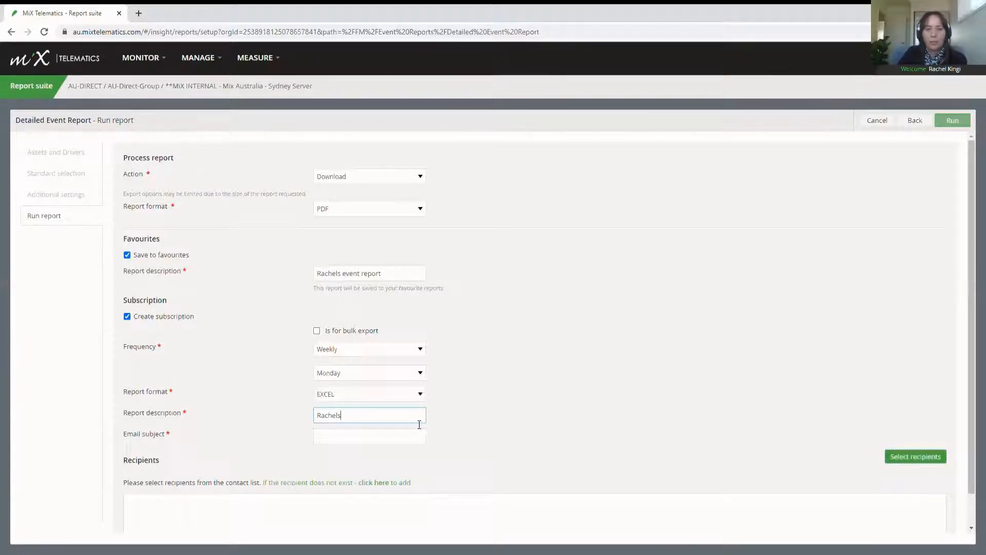
type(" event report")
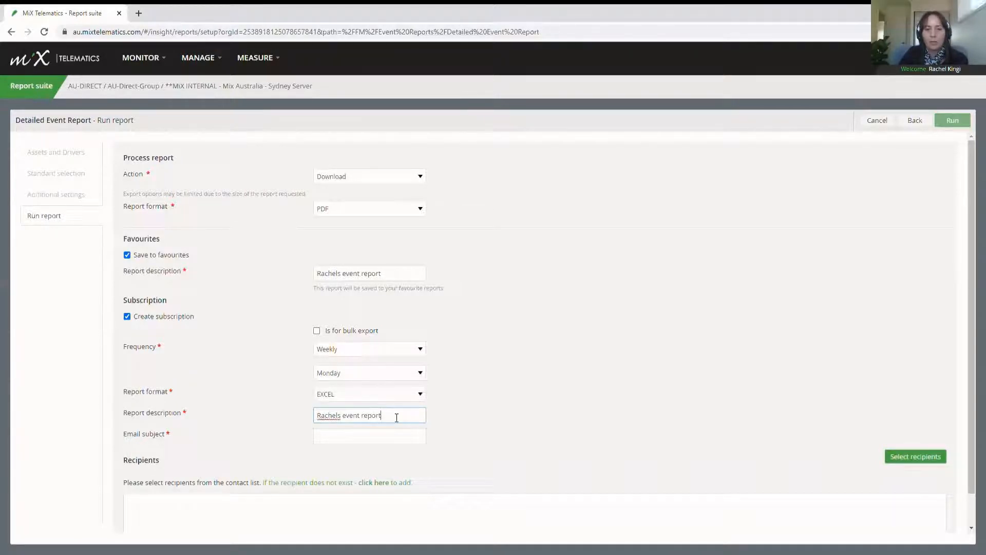
key("ctrl+a")
key("ctrl+c")
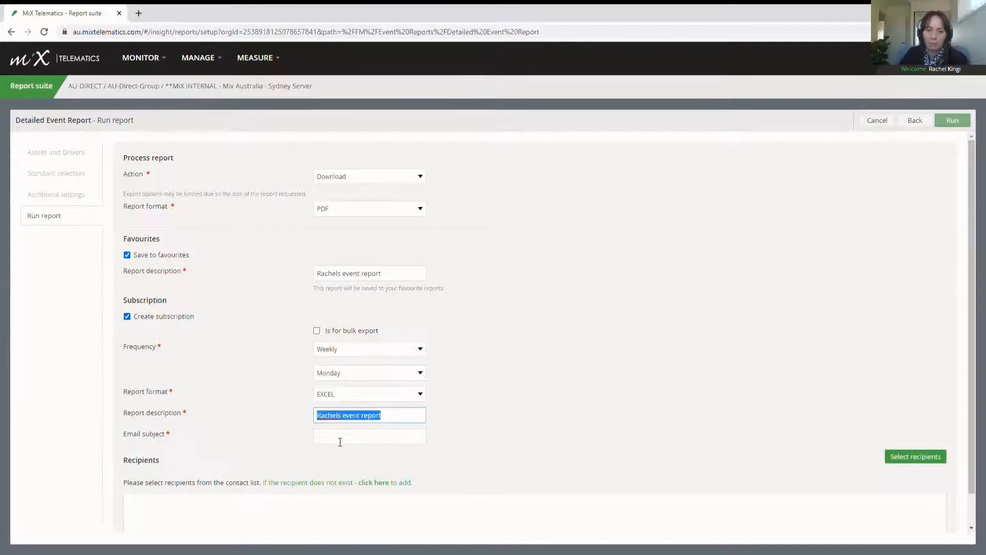
left_click(342, 437)
key("ctrl+v")
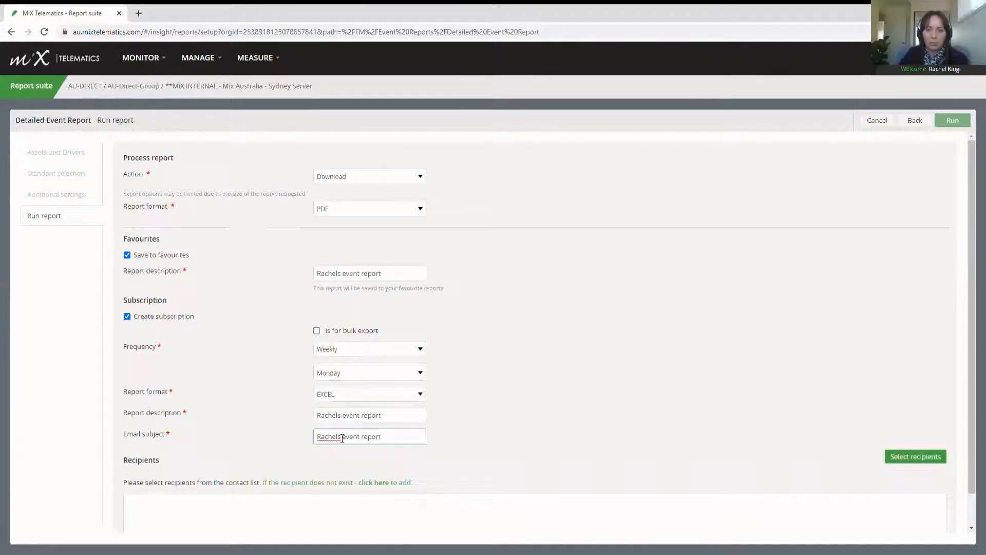
type("- Idle, ")
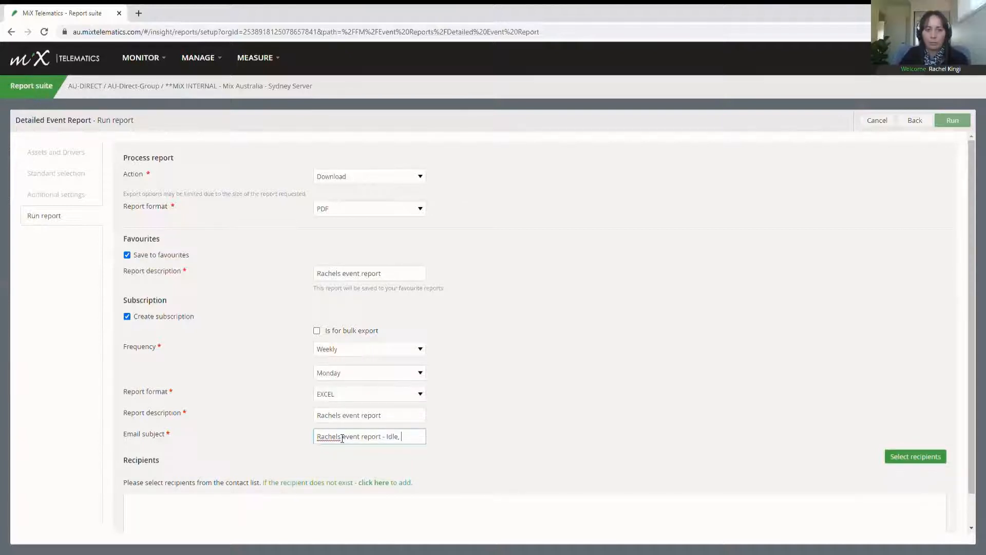
type("Harsh, overspe")
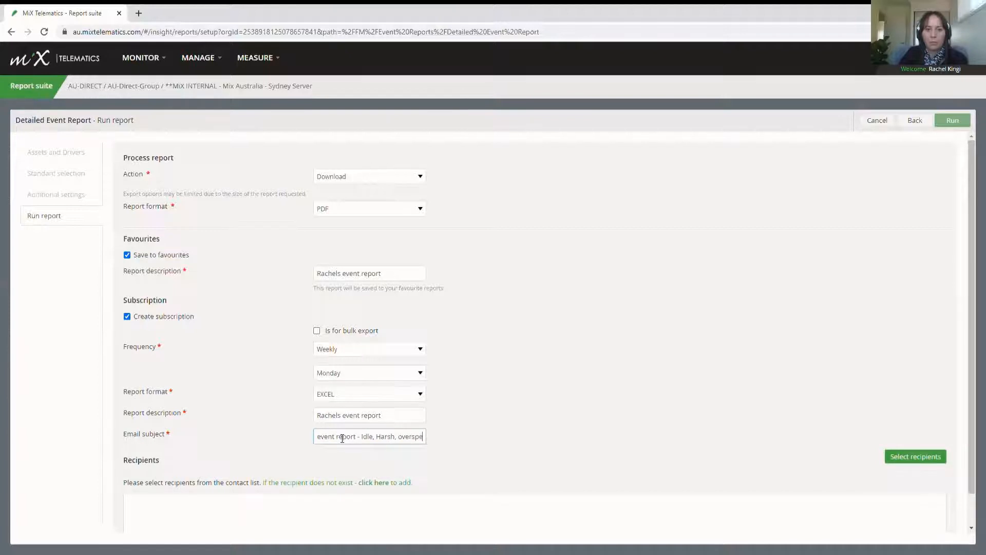
type("eding")
scroll(530, 400, "down", 1)
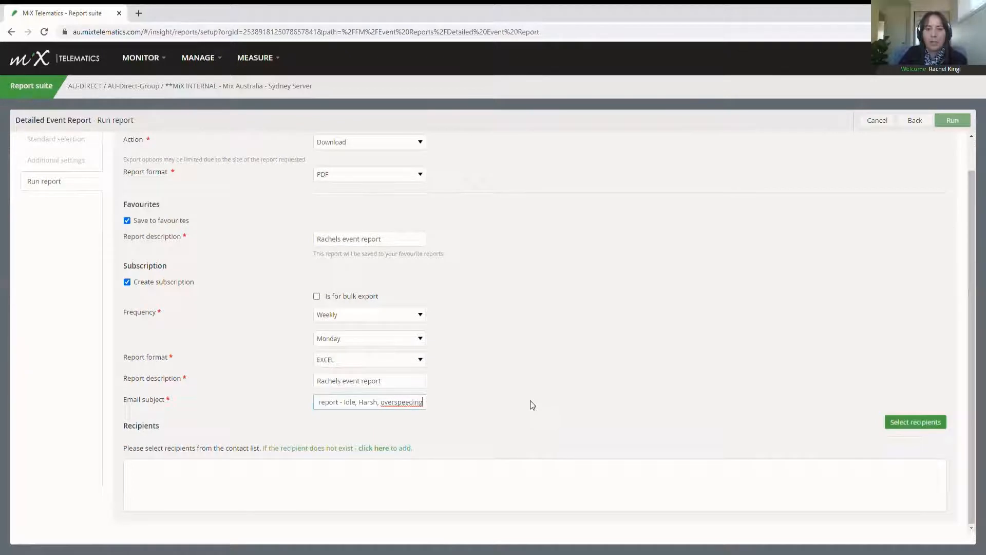
Step: Add a new recipient contact with the person's first name, last name and e-mail address
left_click(918, 428)
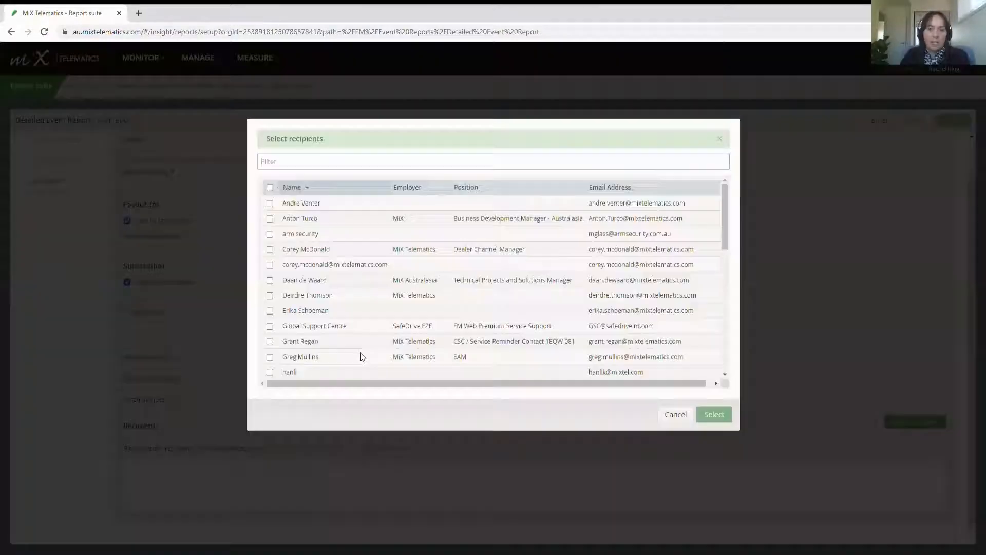
left_click(676, 414)
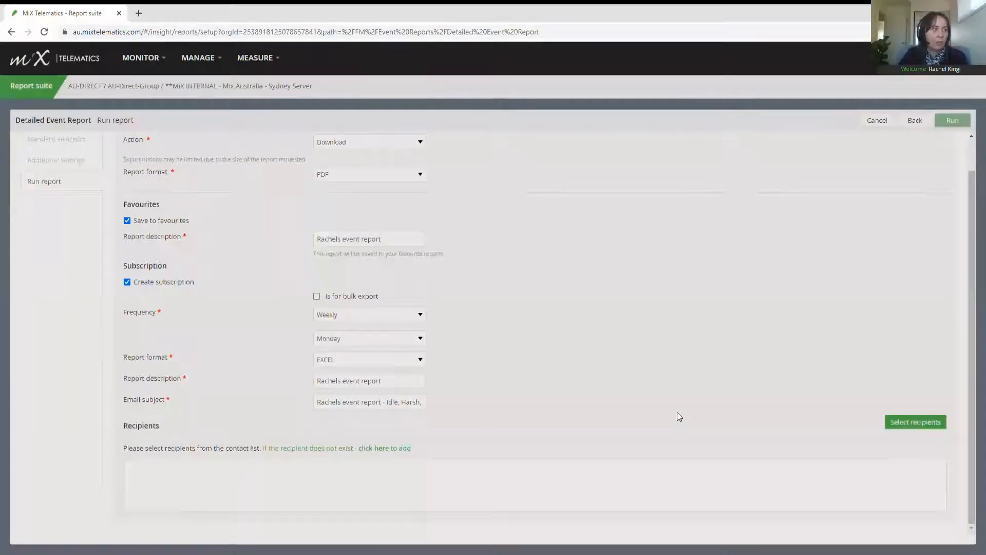
left_click(373, 449)
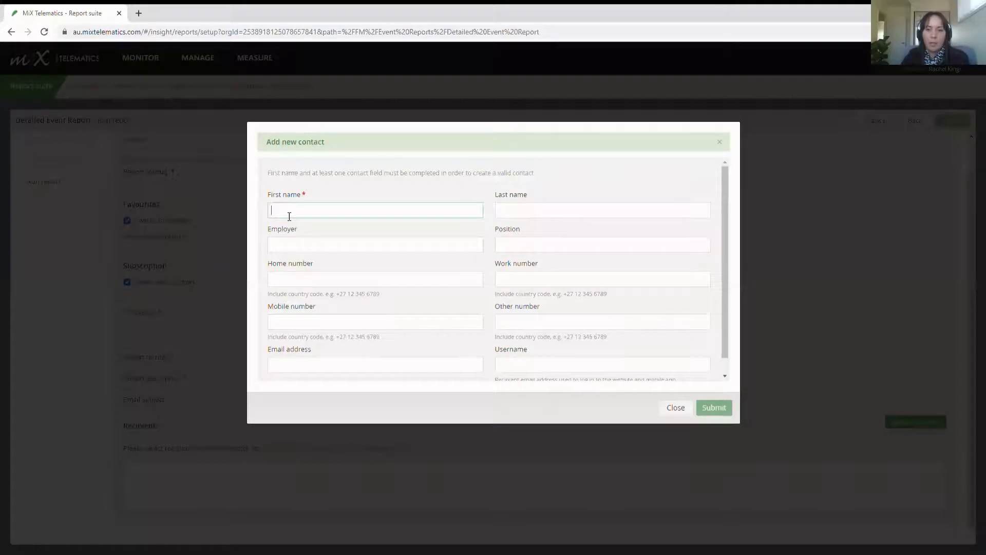
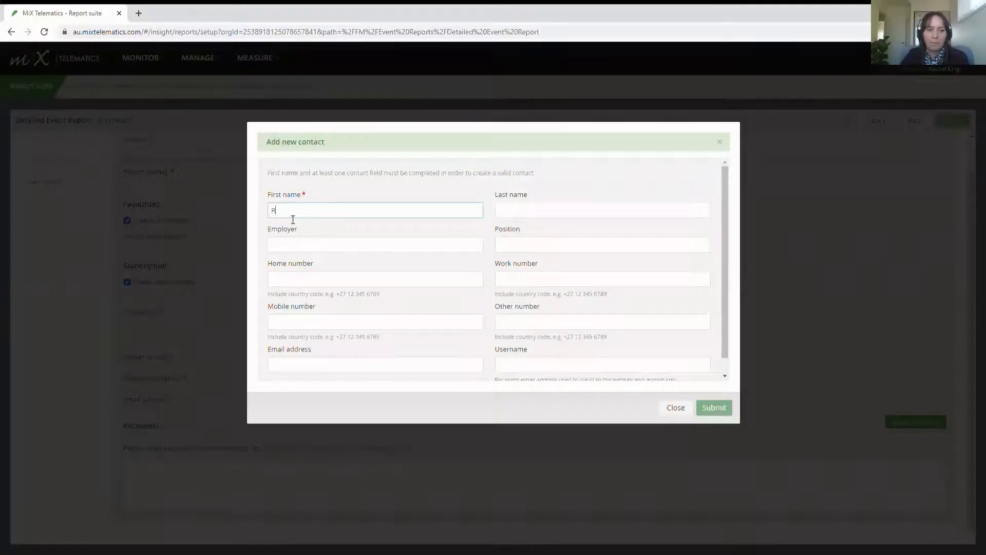
key("Tab")
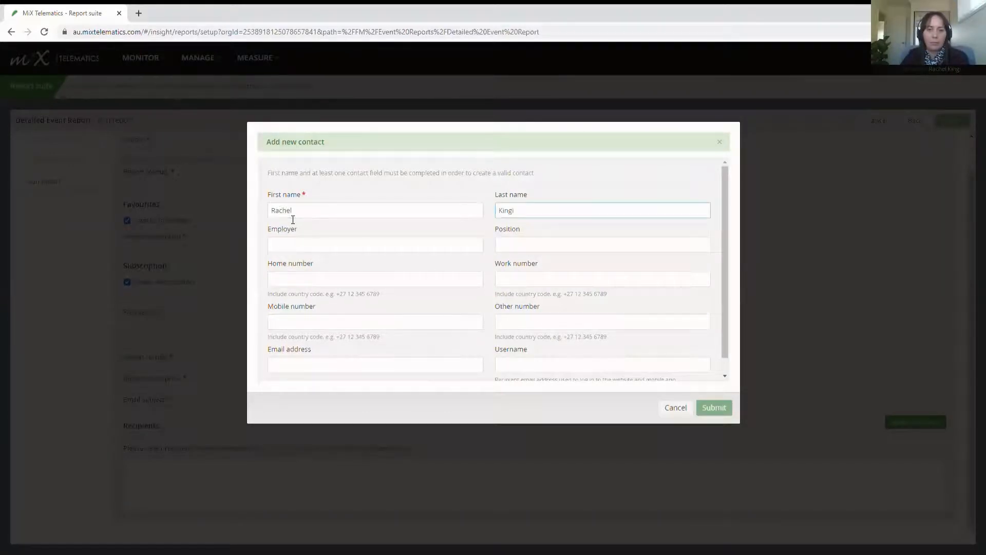
left_click(285, 369)
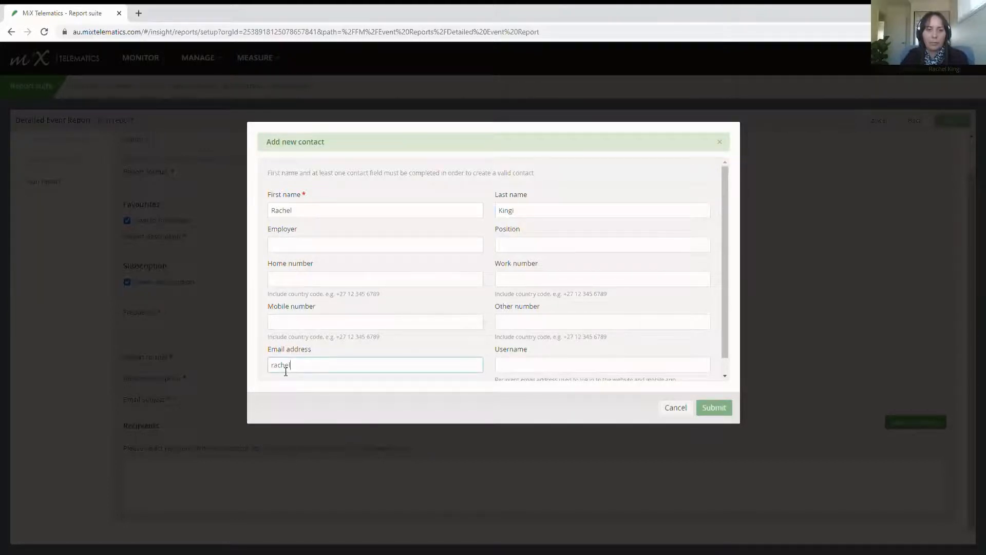
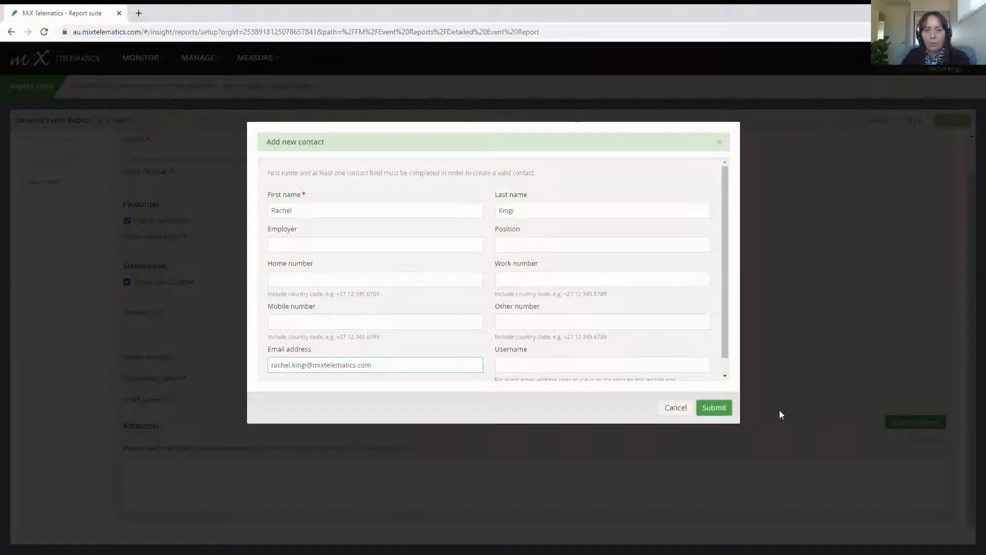
left_click(719, 411)
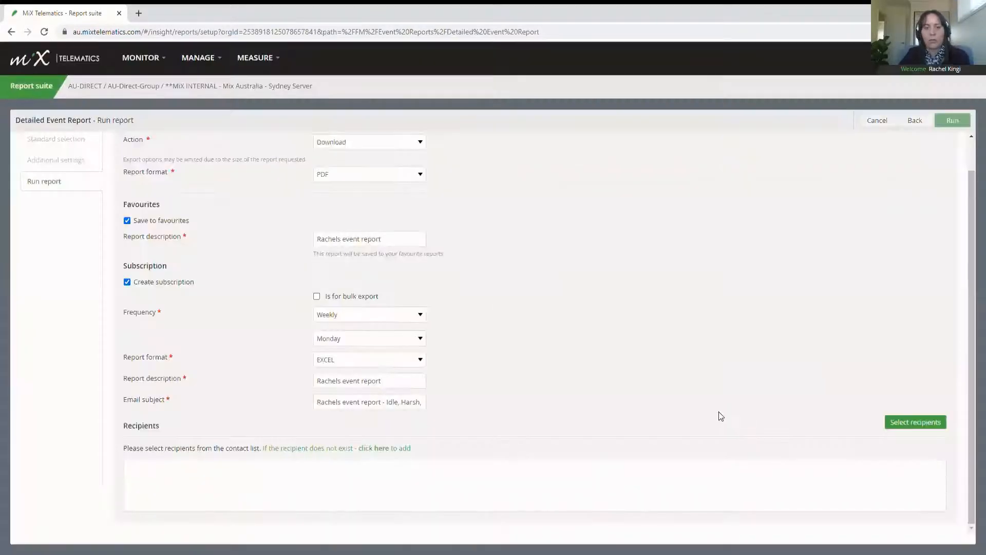
Step: Remove the extra recipient from the subscription and run the report to download the PDF
left_click(913, 422)
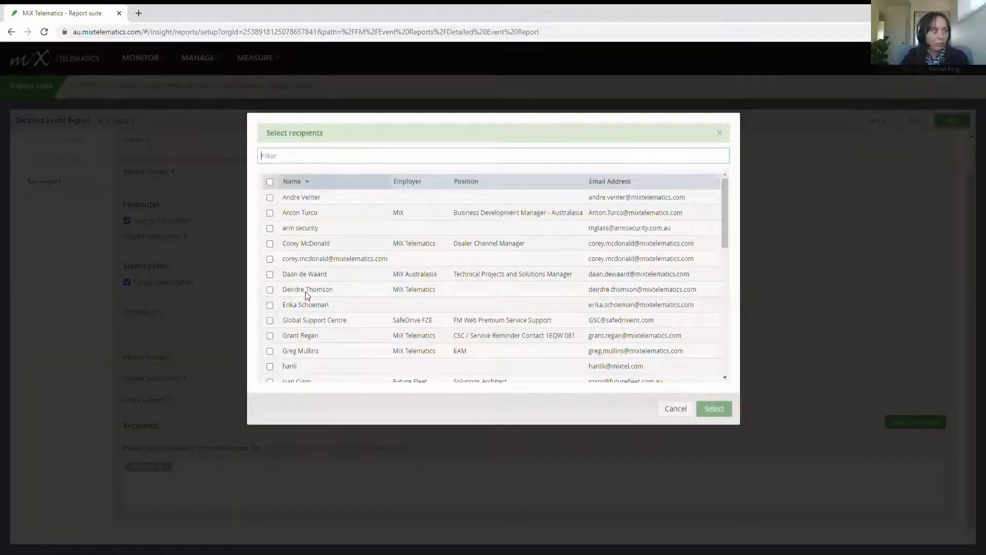
scroll(305, 292, "down", 1)
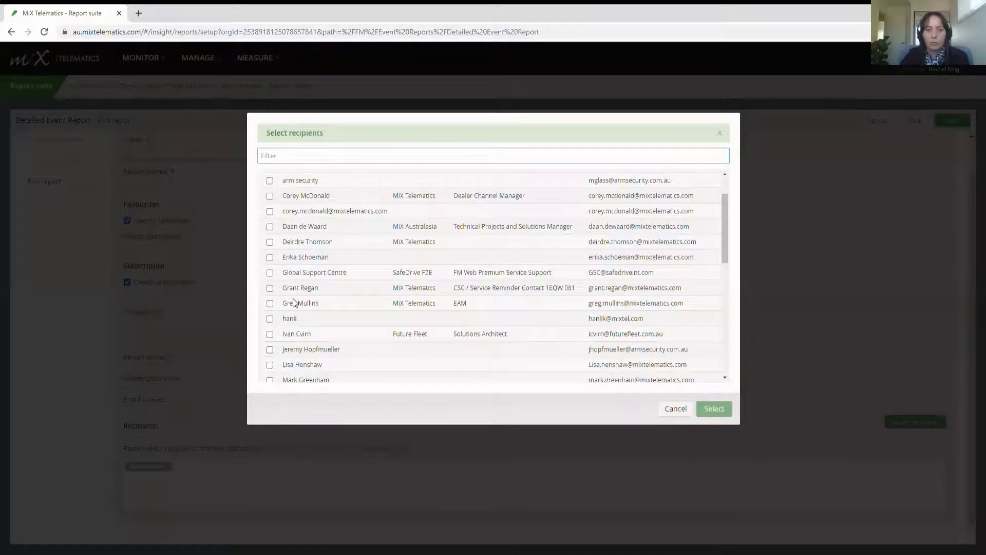
scroll(282, 304, "up", 1)
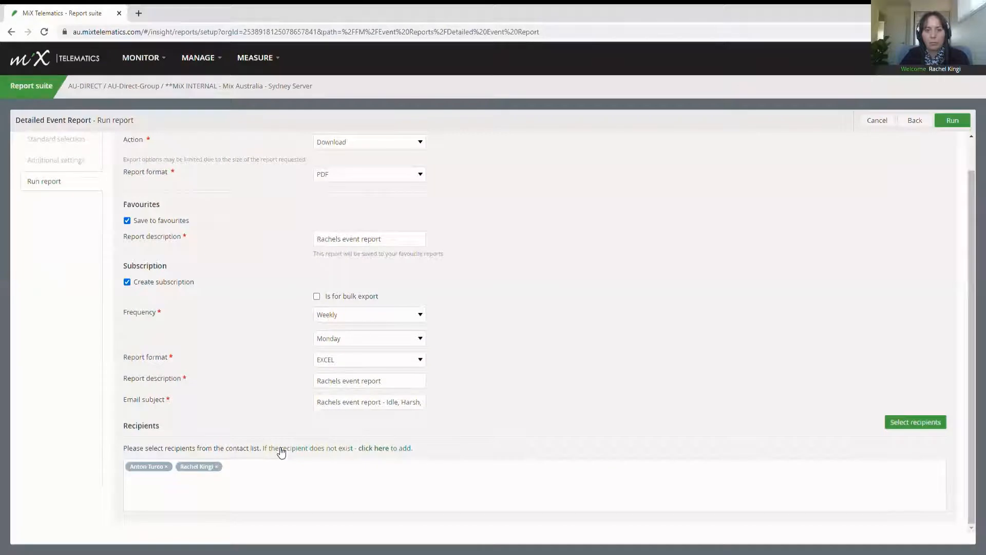
left_click(216, 467)
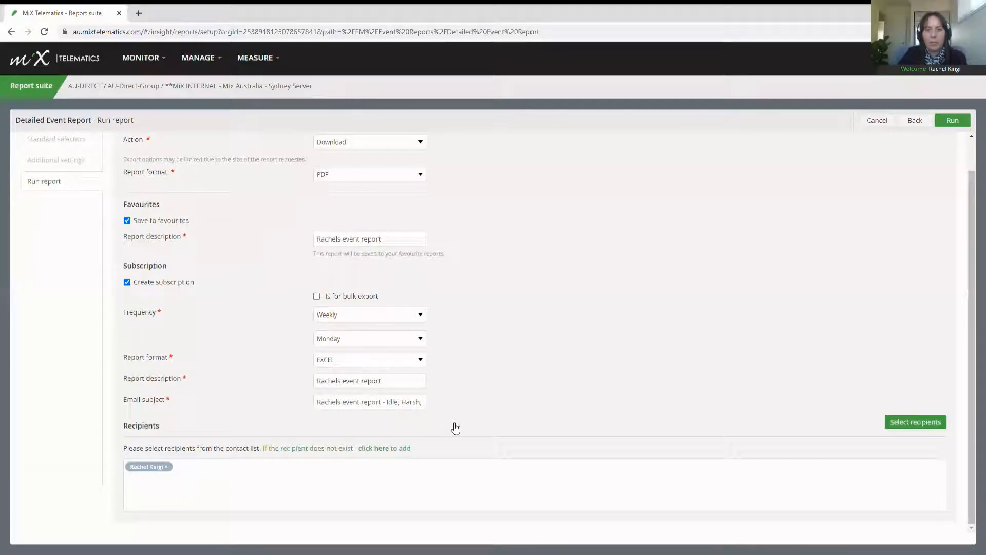
left_click(953, 121)
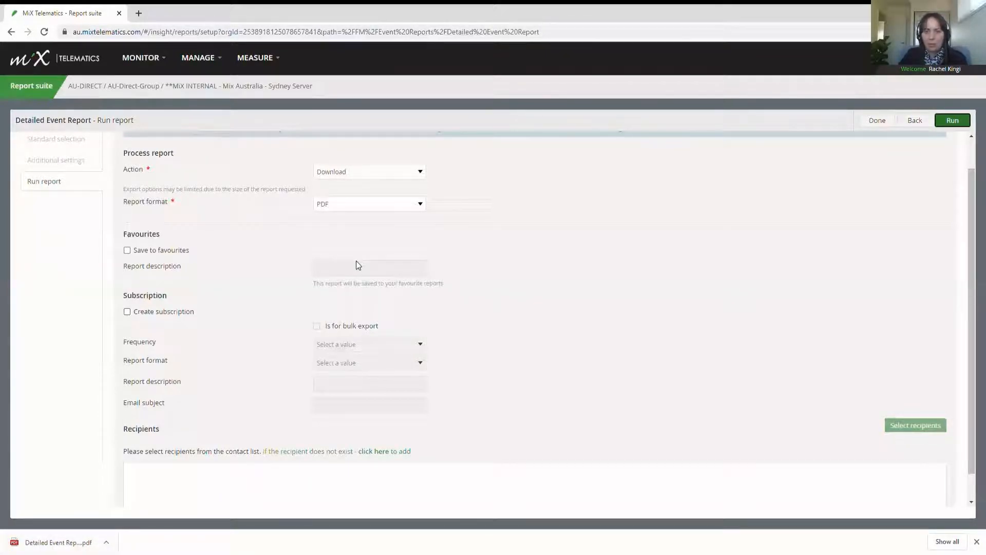
Step: Open Subscriptions under MEASURE and inspect the new event report subscription's actions and Select report dialog
left_click(270, 59)
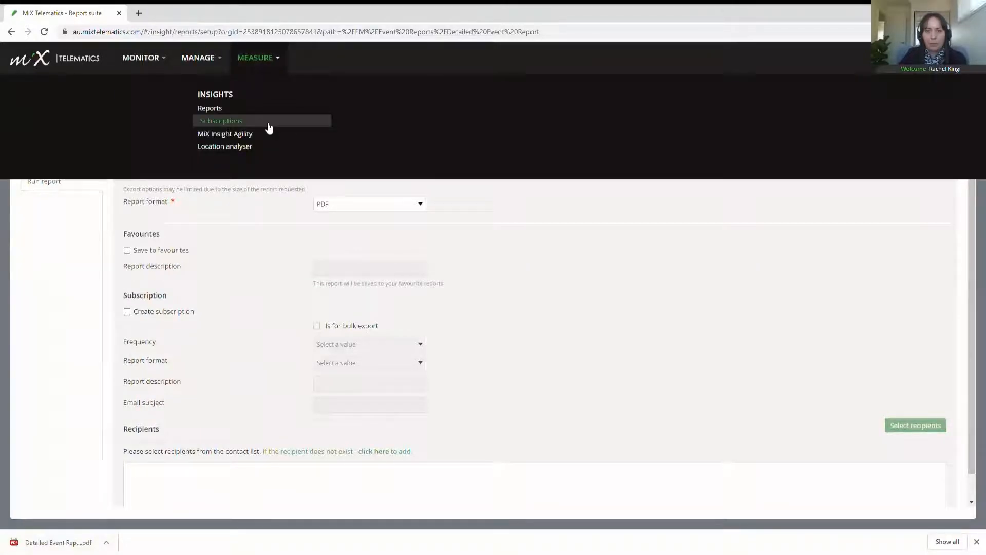
left_click(269, 126)
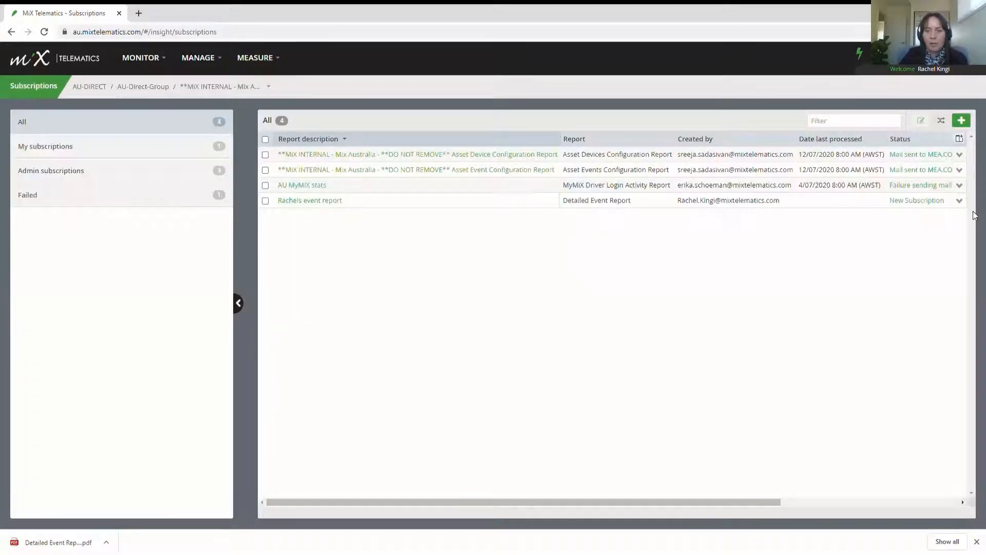
left_click(959, 201)
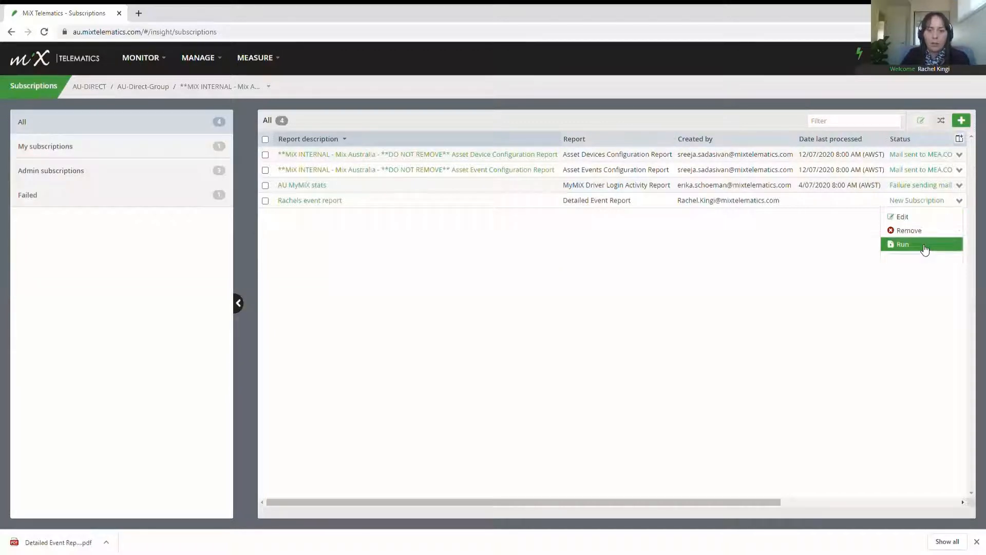
left_click(925, 248)
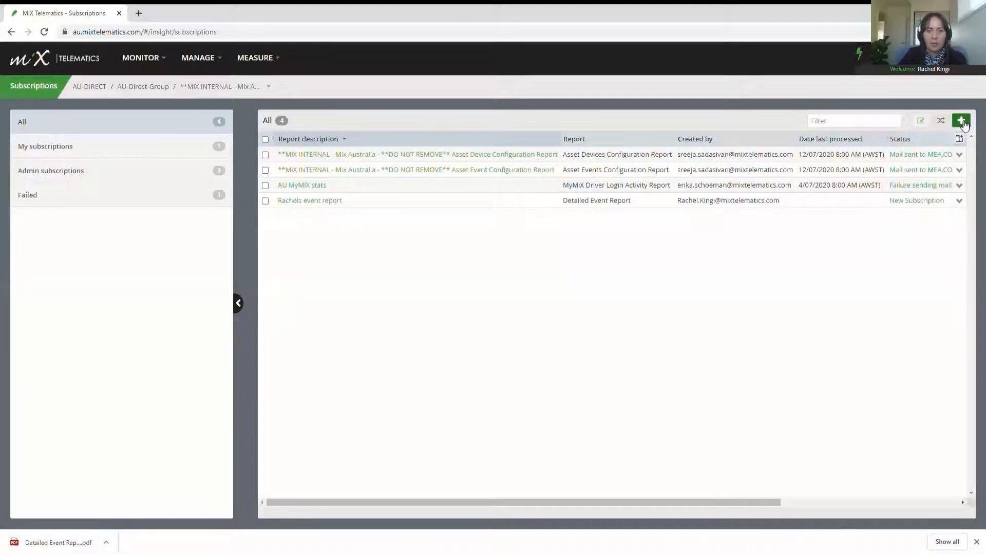
left_click(962, 122)
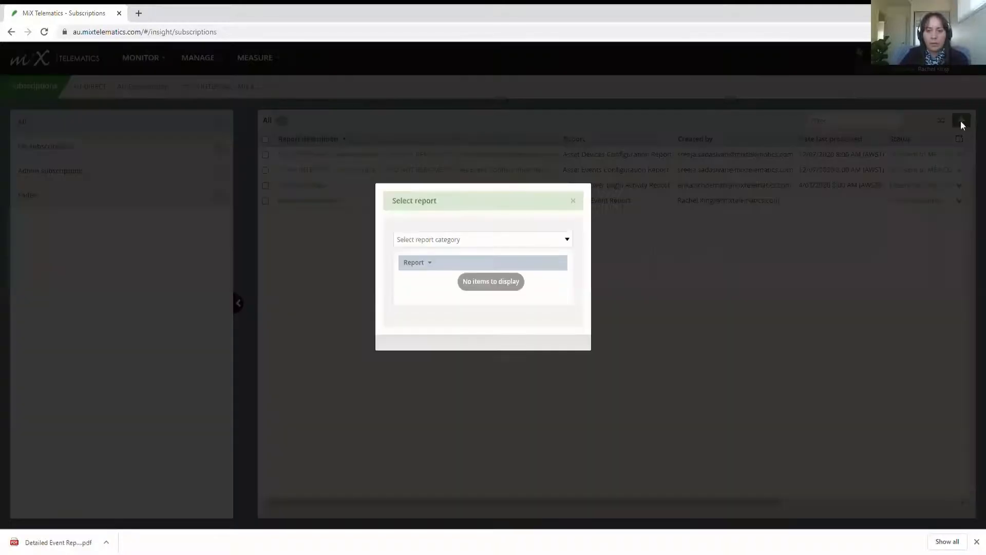
left_click(573, 201)
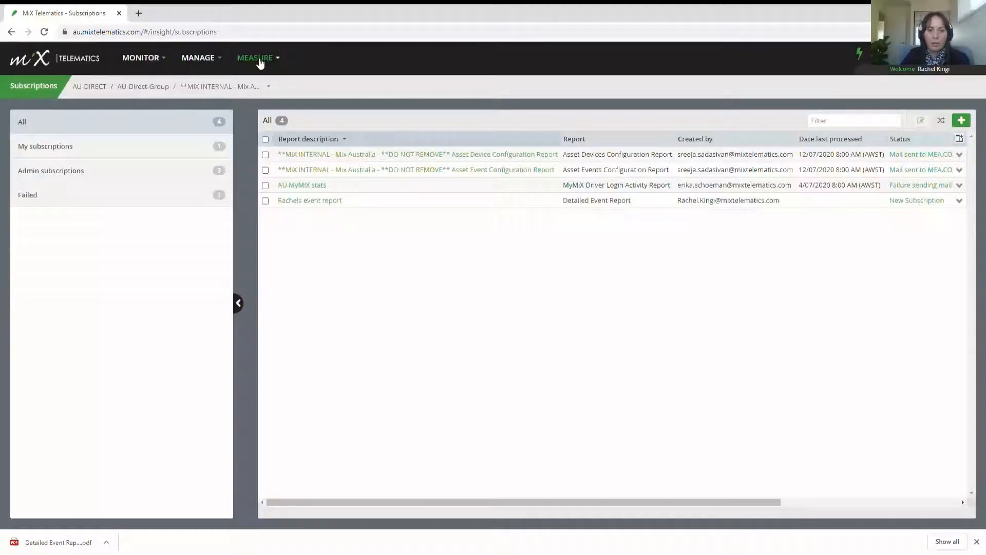
left_click(259, 60)
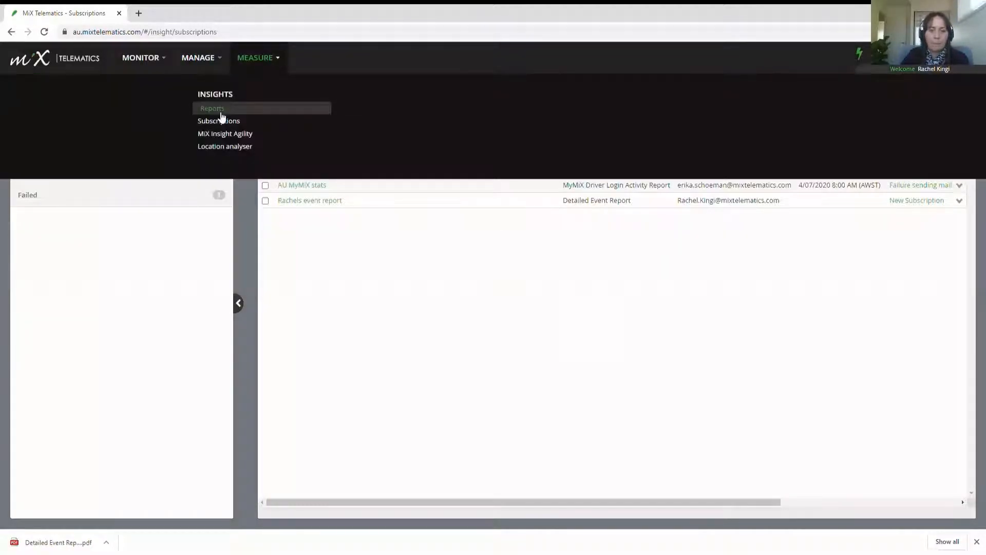
Step: Review the favourite reports list and its action menu, then move on to the Summary Event Report example
left_click(222, 112)
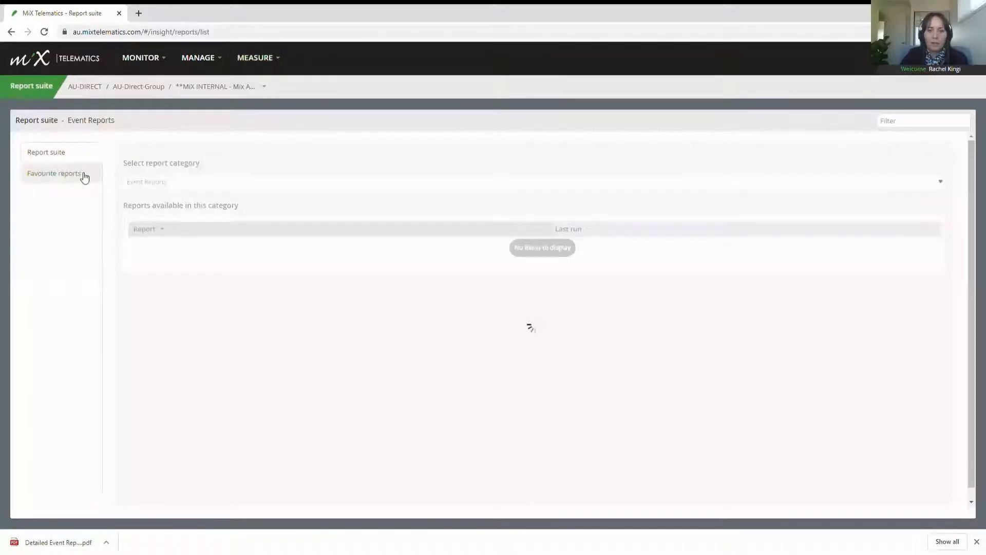
left_click(84, 175)
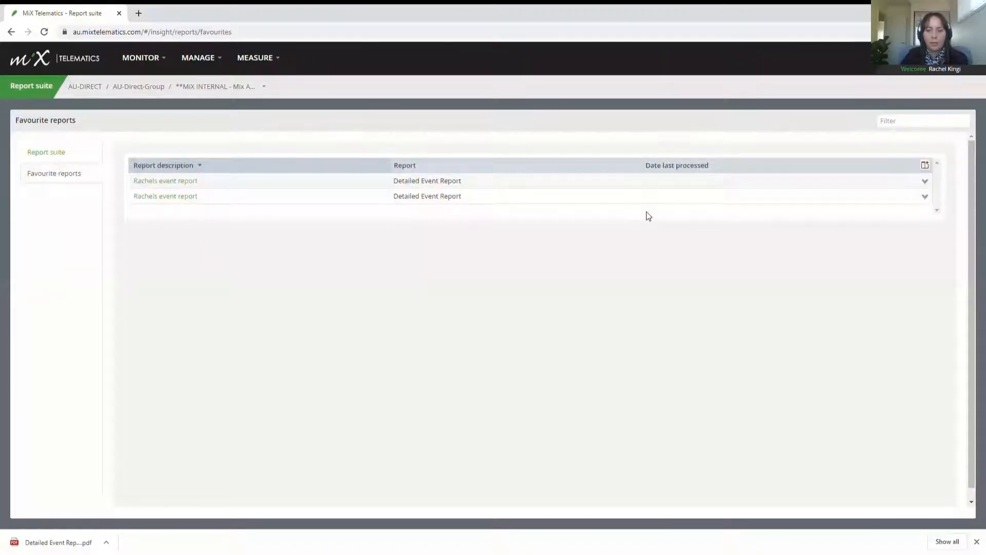
left_click(925, 197)
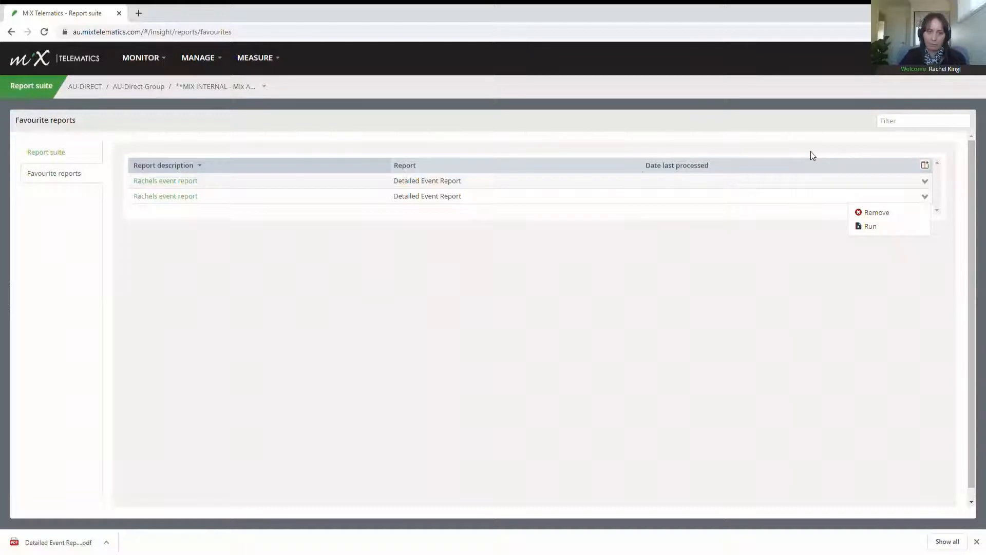
left_click(811, 151)
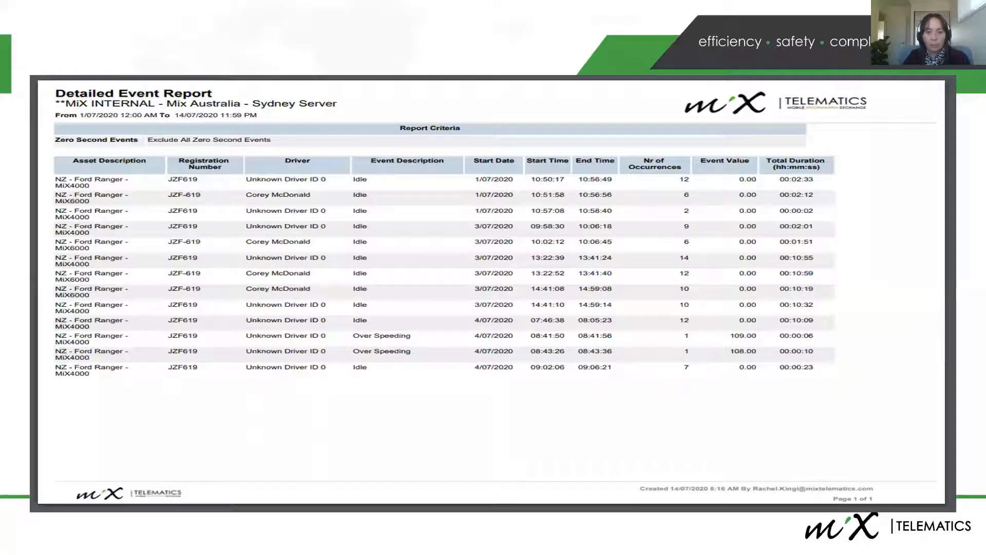
key("Right")
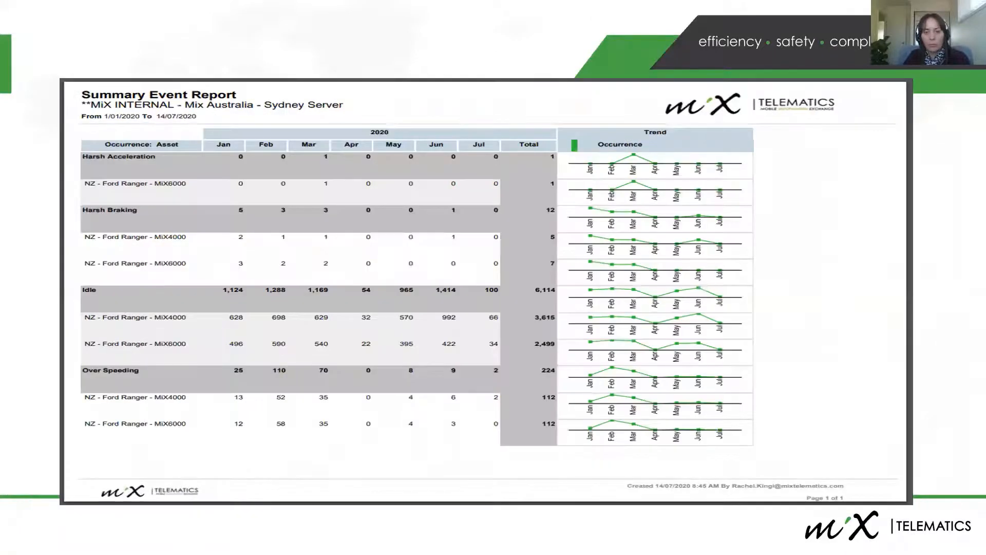
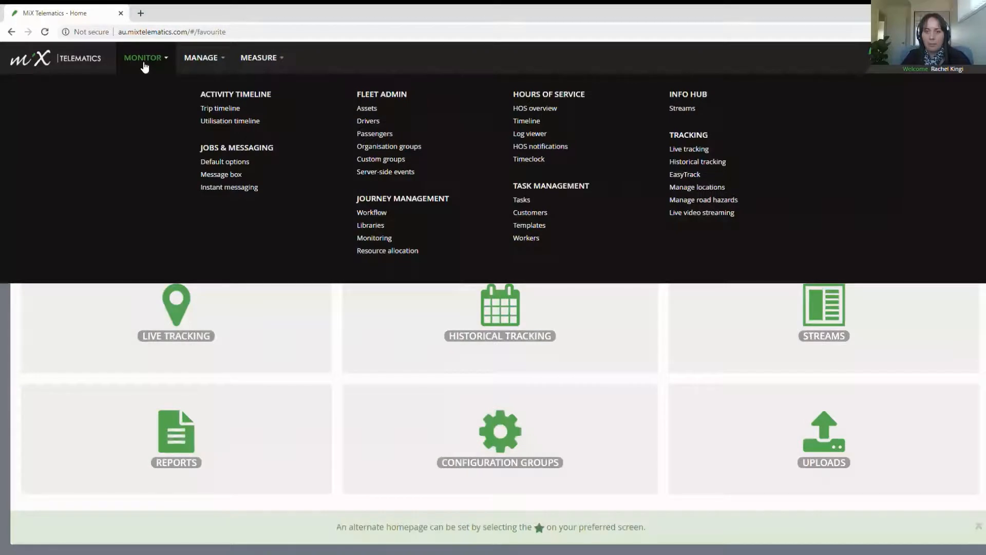
Step: From Manage locations, begin adding a new location on the Australia map
left_click(704, 186)
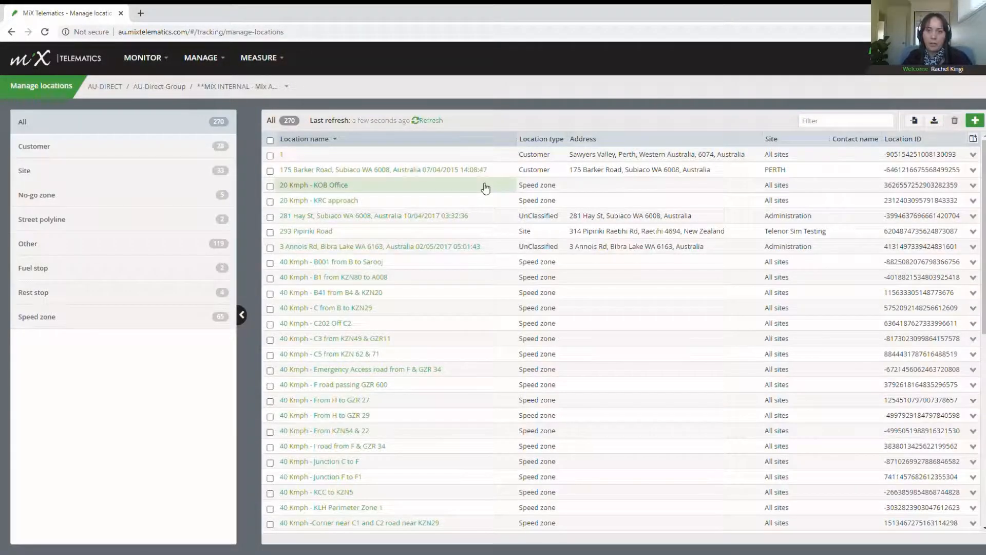
left_click(975, 156)
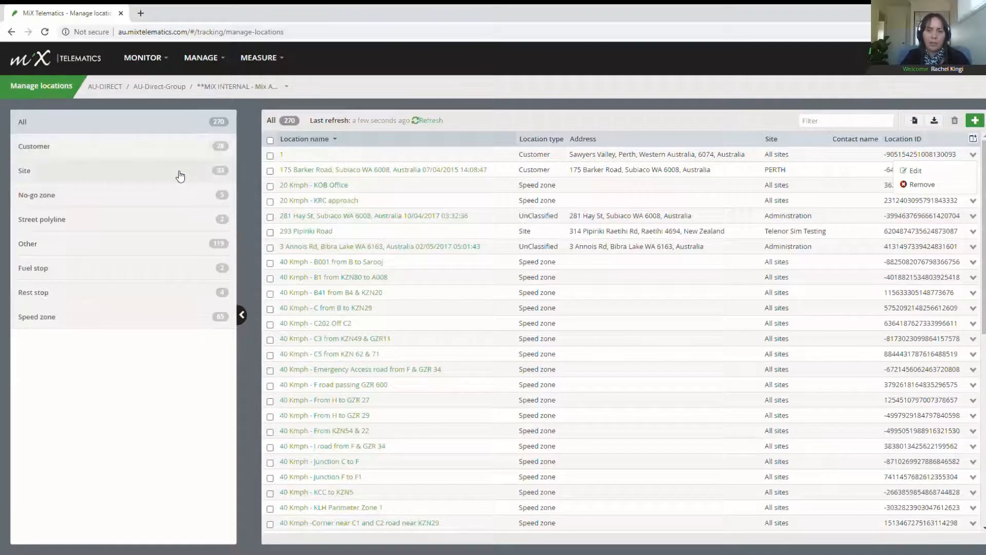
left_click(974, 122)
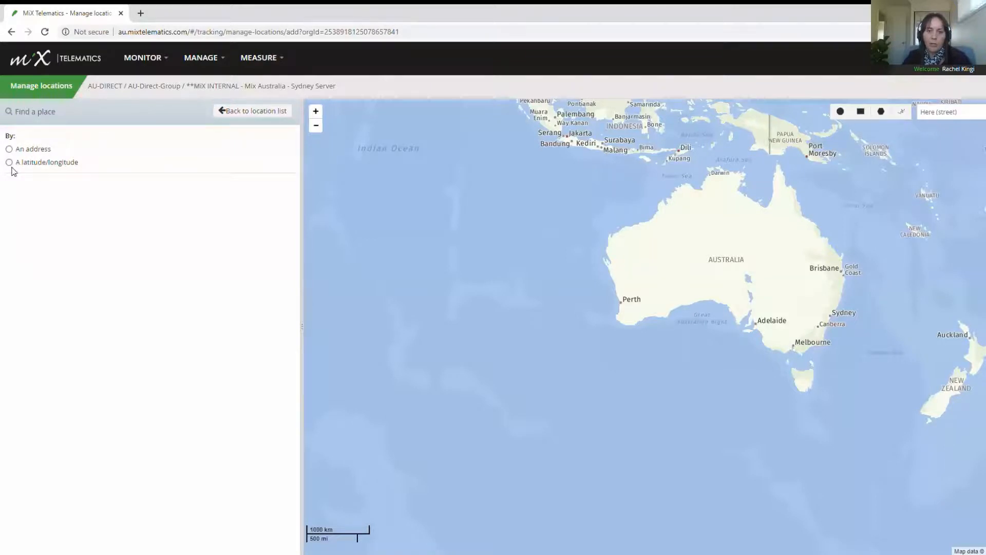
Step: Find the address Fortescue St, Spring Hill QLD 4000 and zoom in close on its pin
left_click(10, 148)
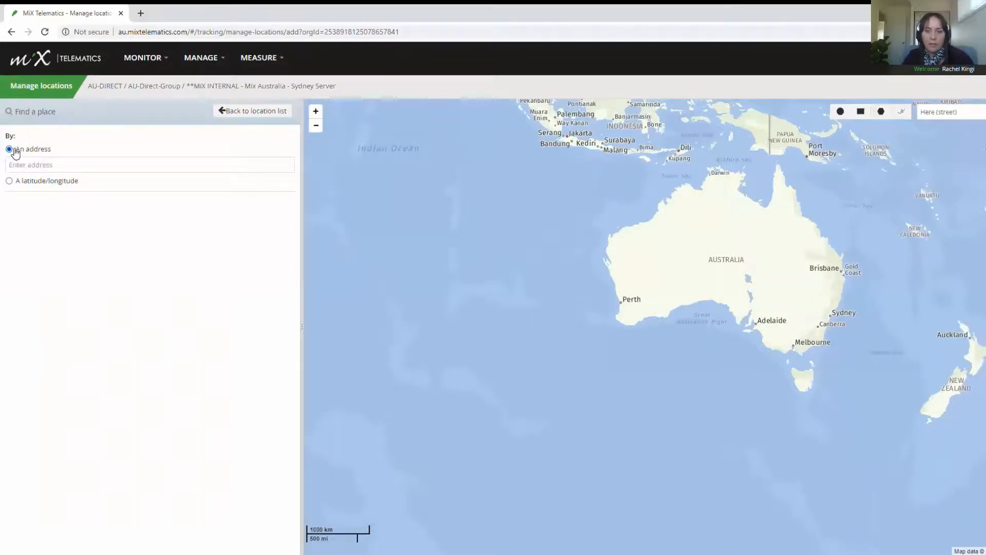
left_click(36, 167)
type("fort")
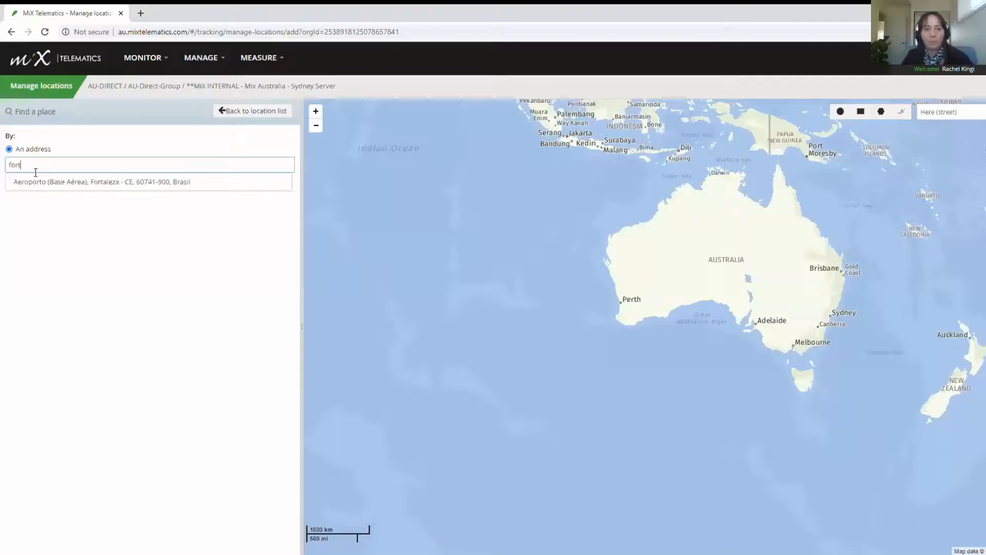
type("es")
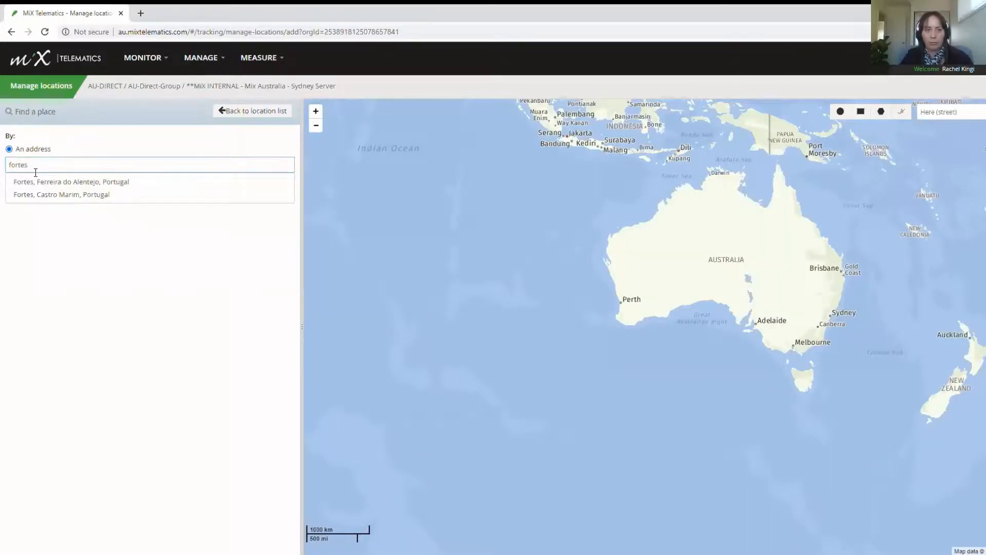
type("cue street, s")
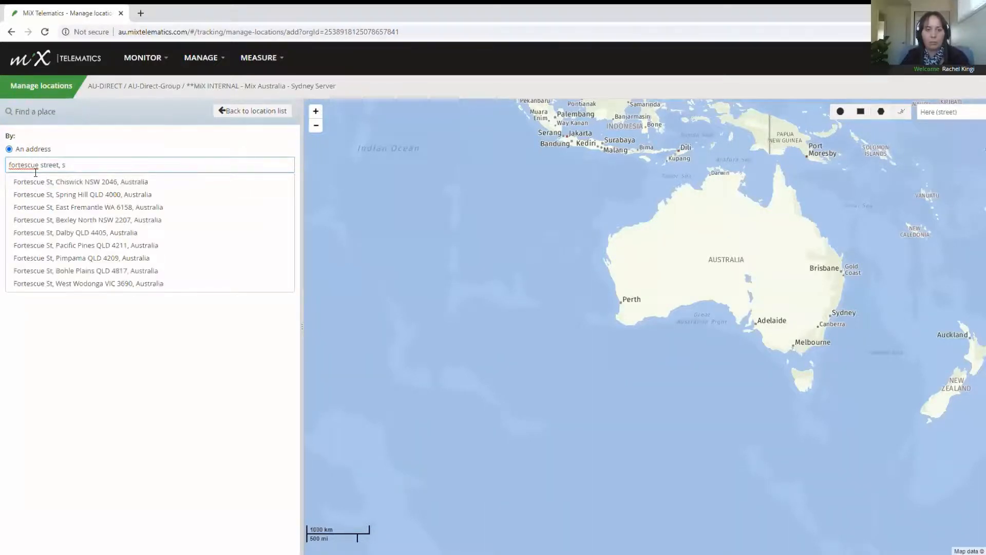
type("pring")
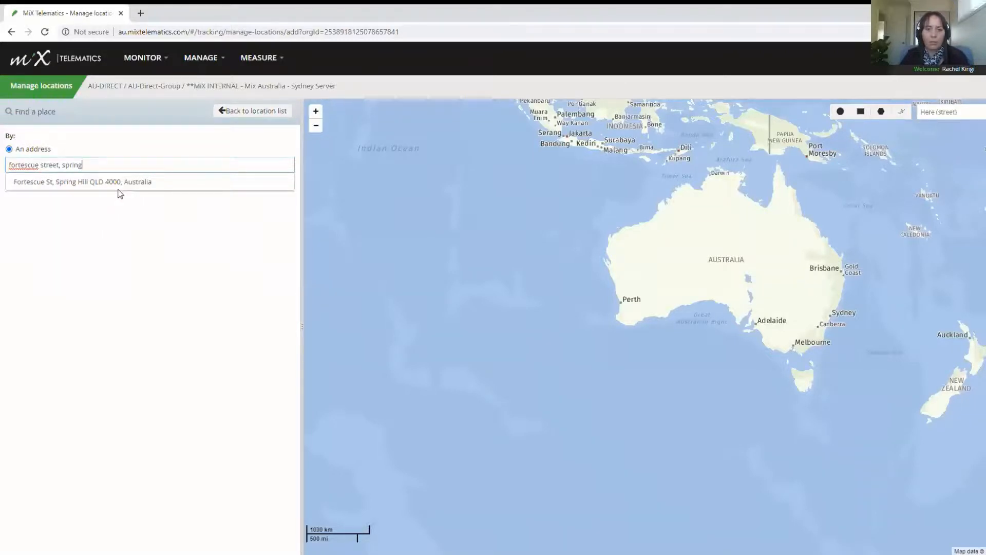
left_click(121, 187)
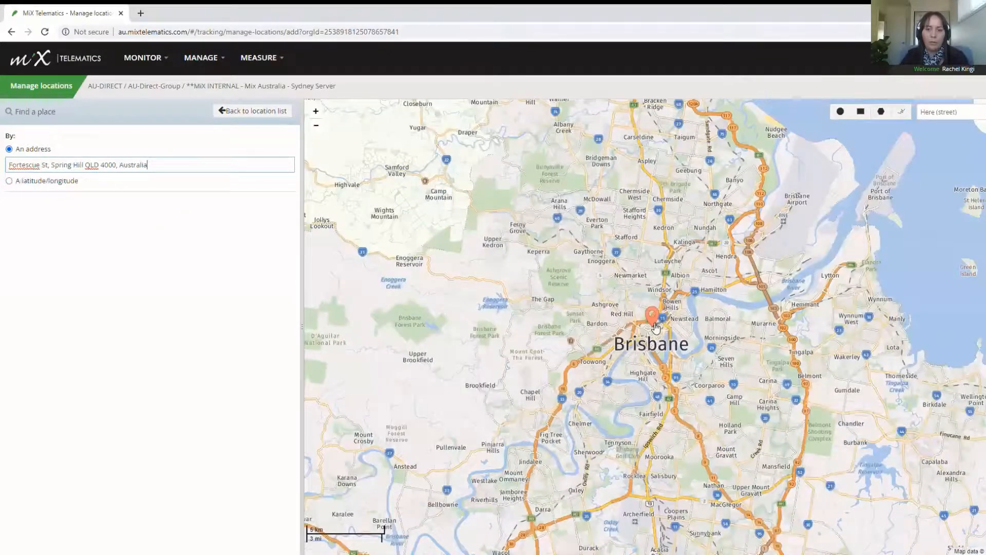
left_click(655, 325)
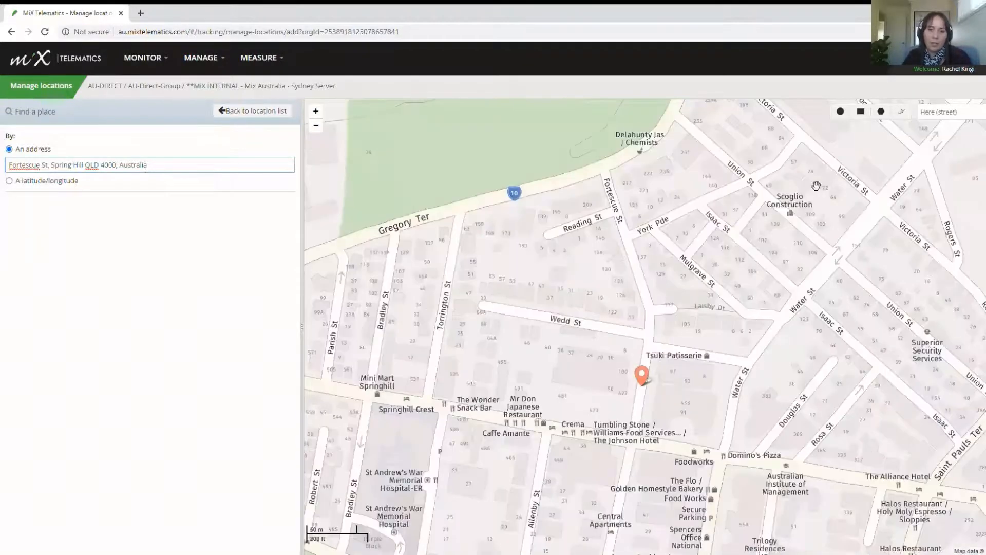
left_click(840, 112)
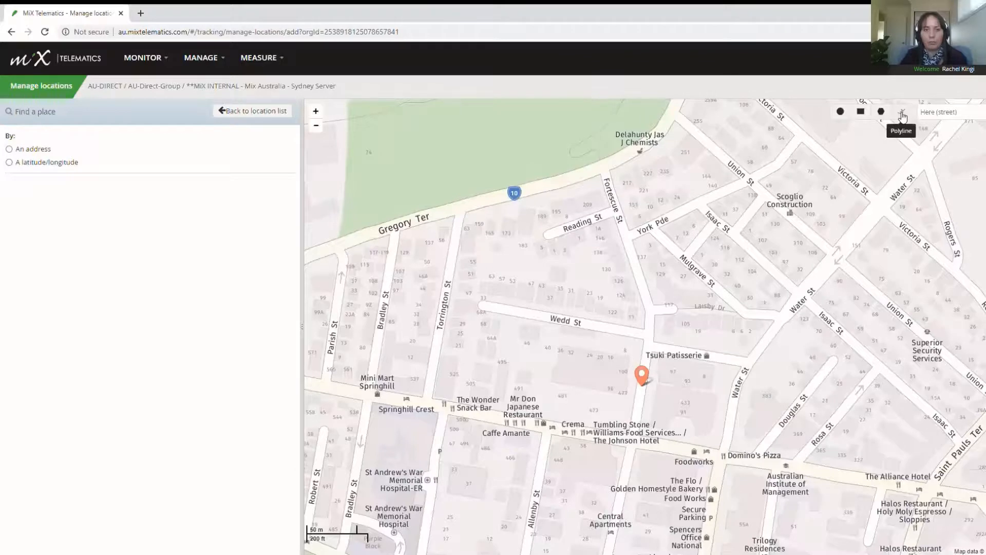
Step: Draw a circular zone of about 72 m radius around the pinned address
left_click(841, 113)
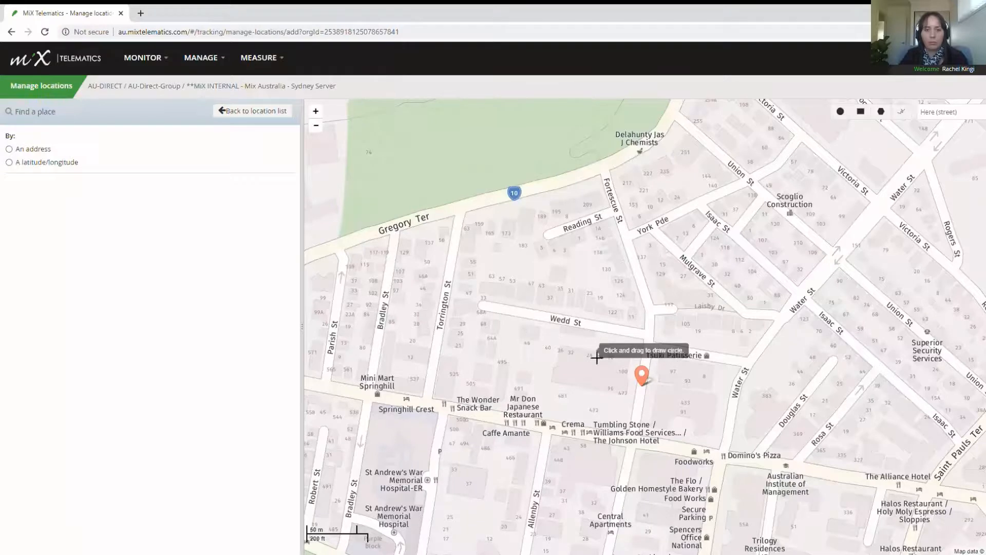
left_click_drag(597, 358, 640, 407)
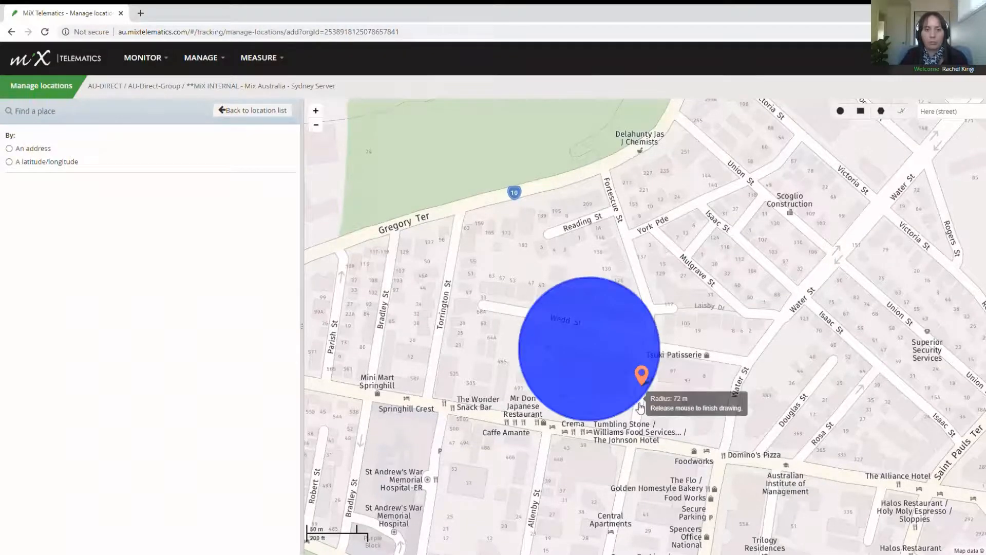
left_click_drag(641, 408, 640, 408)
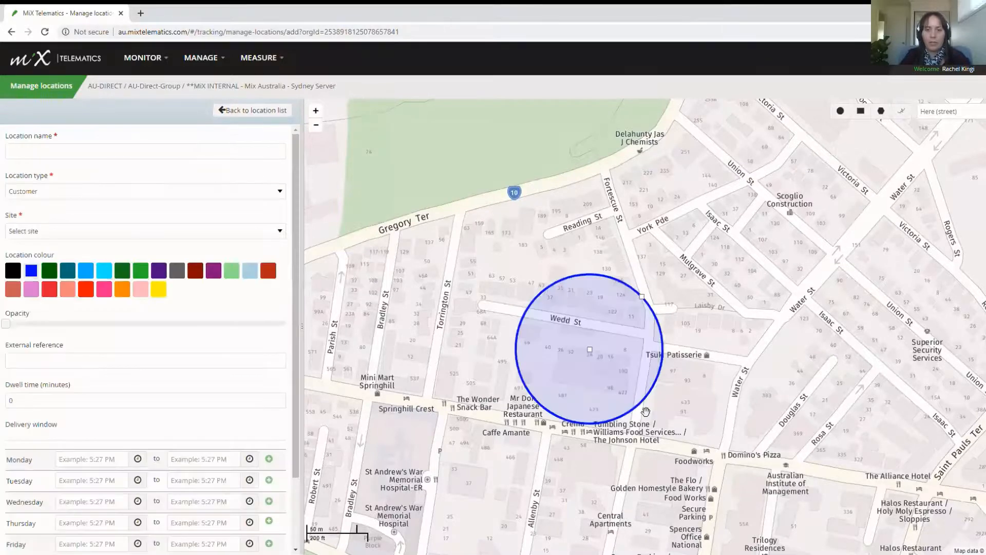
Step: Name the location 'MiX Office Brisbane', assign it to All sites, and save it
left_click(88, 159)
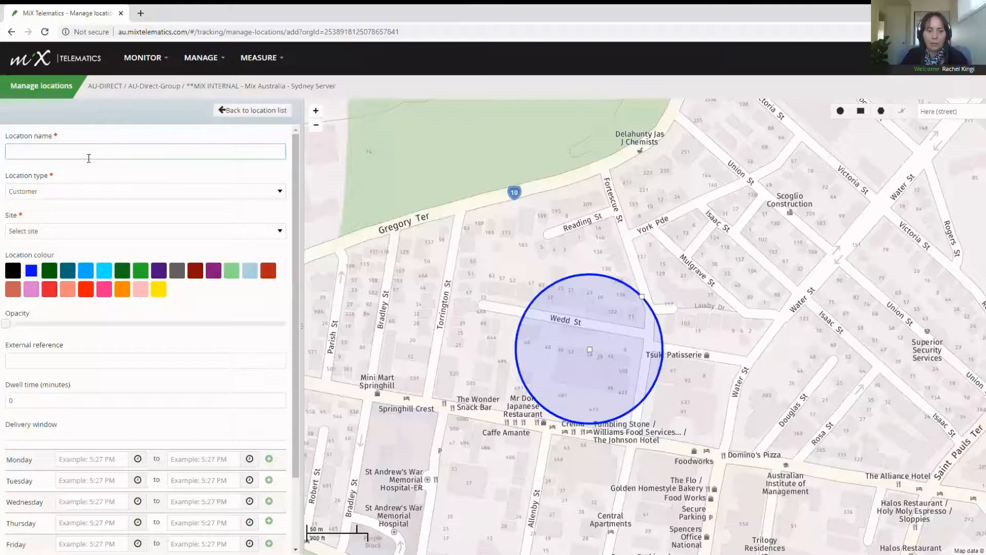
type("MiX ")
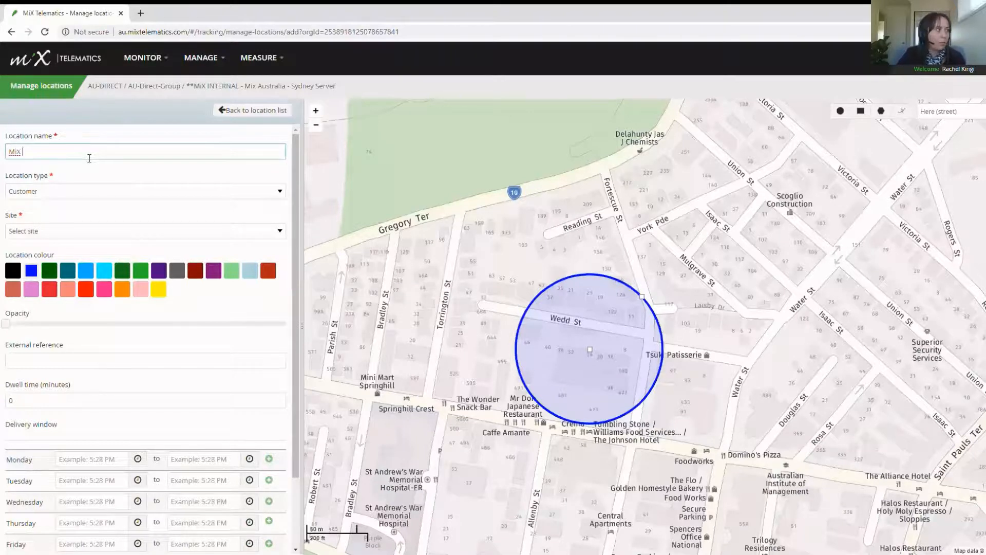
type("Office")
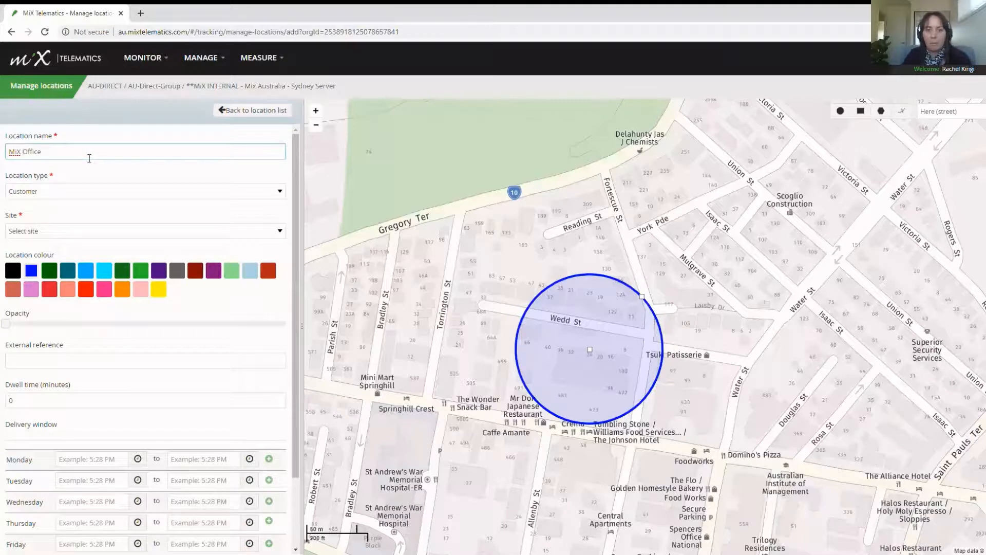
type(" Brisbane")
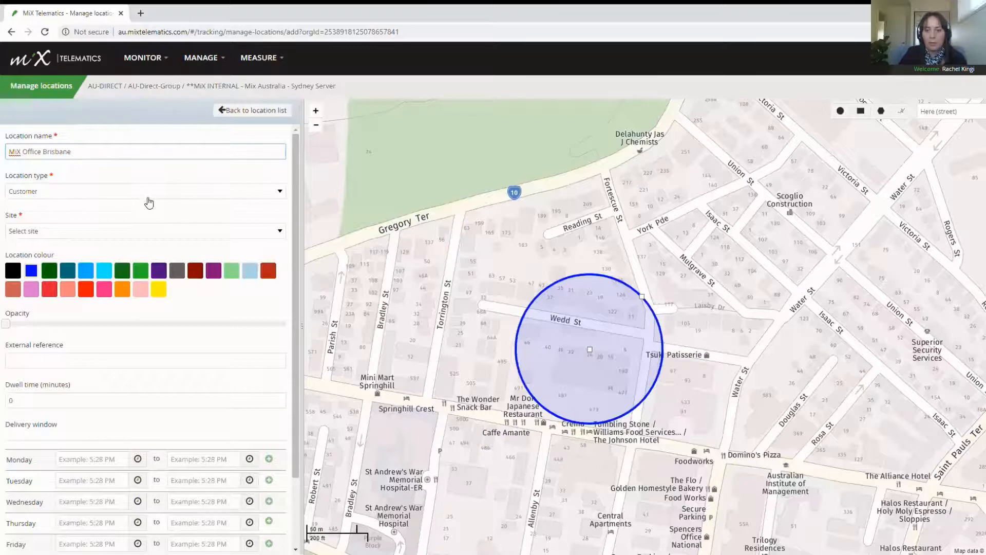
left_click(87, 231)
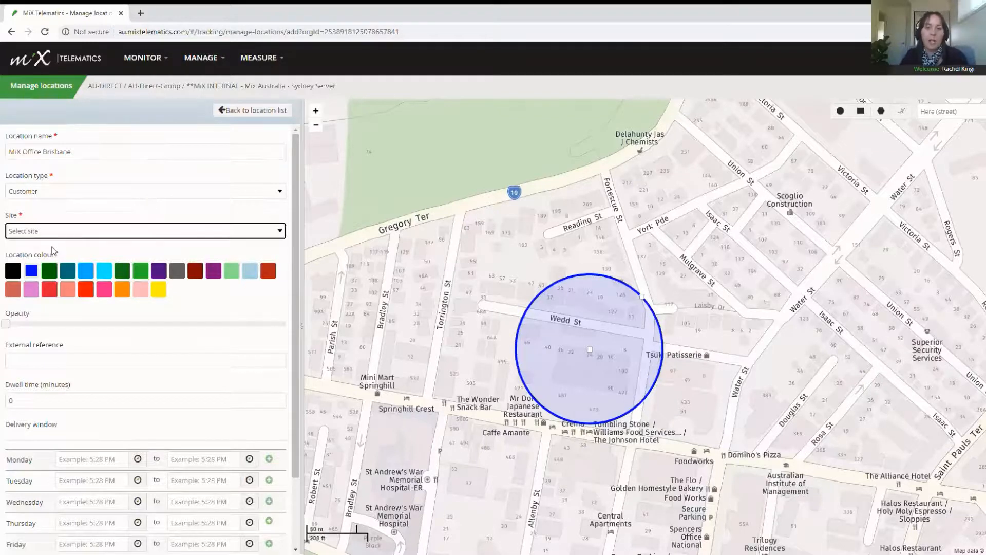
left_click(54, 250)
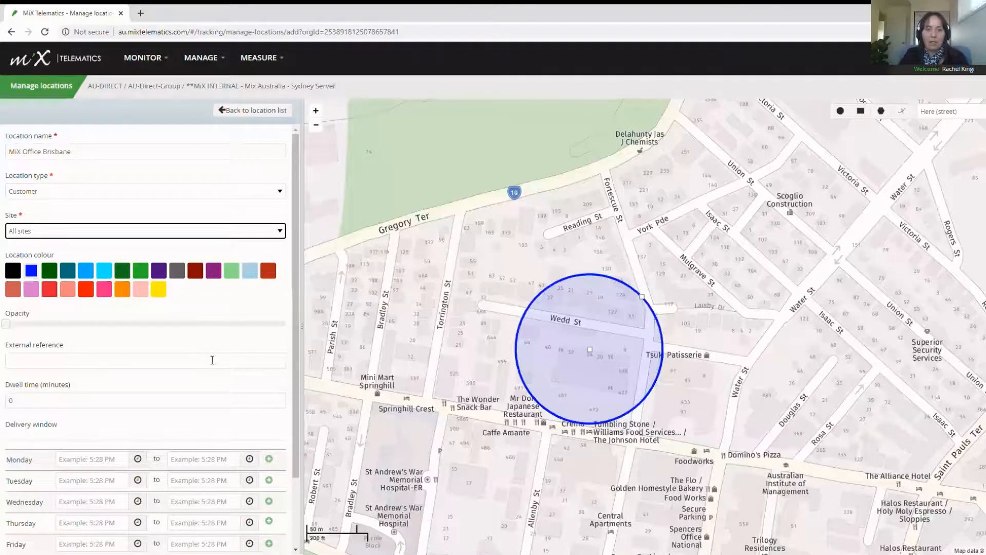
scroll(212, 359, "down", 3)
left_click(268, 547)
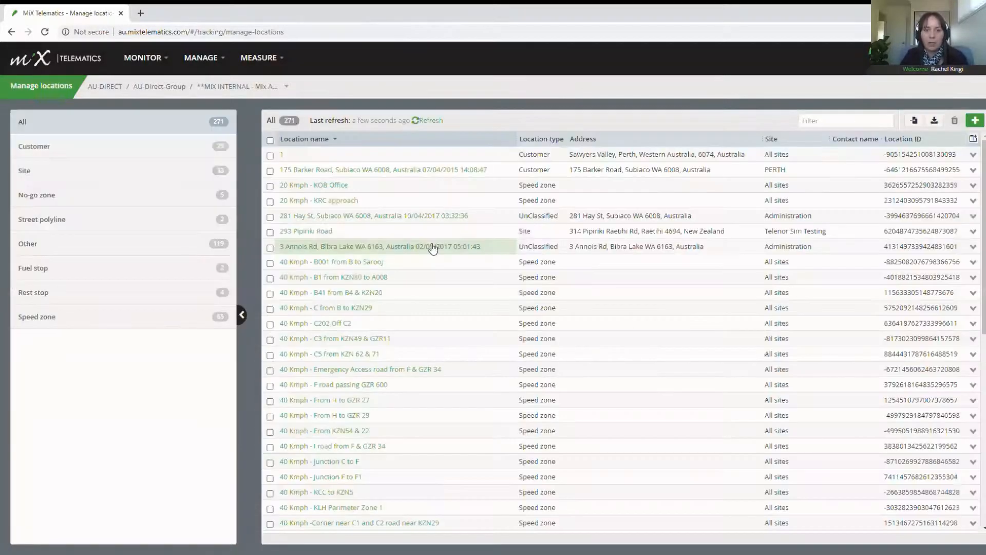
Step: Open a blank Create new event form from the Server-side events page
left_click(164, 66)
left_click(377, 170)
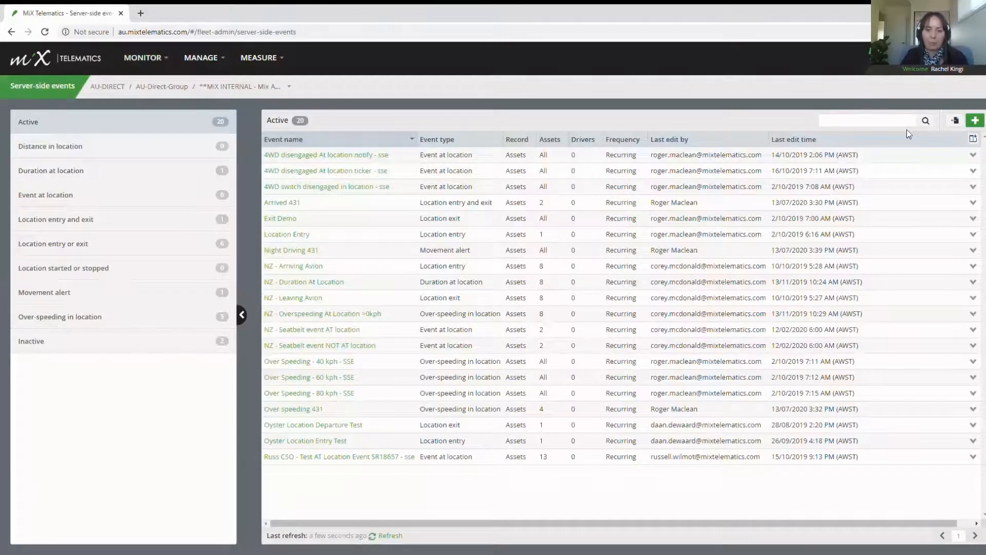
left_click(976, 122)
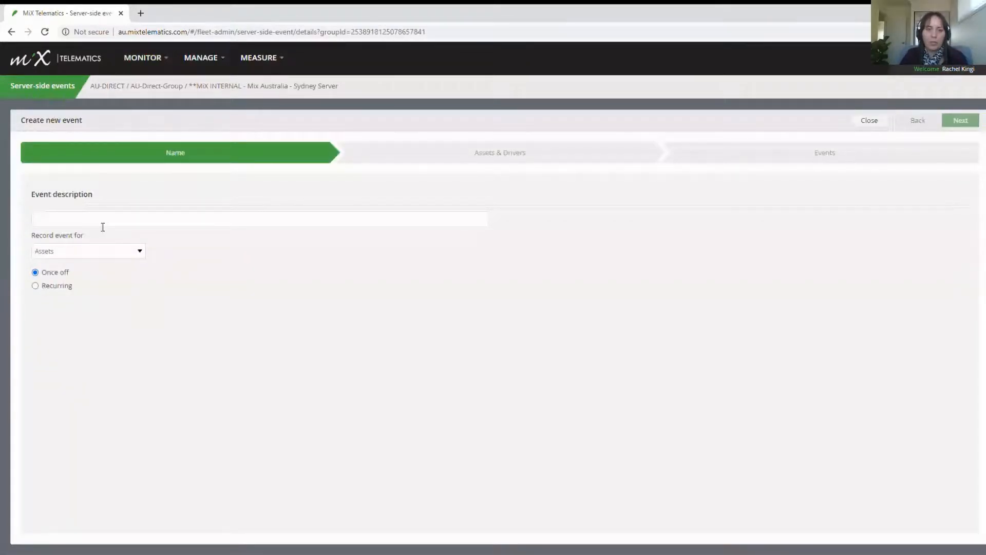
Step: Name the event 'Time in MiX Office >5mins', recurring with expiry date 15/07/2022
left_click(80, 225)
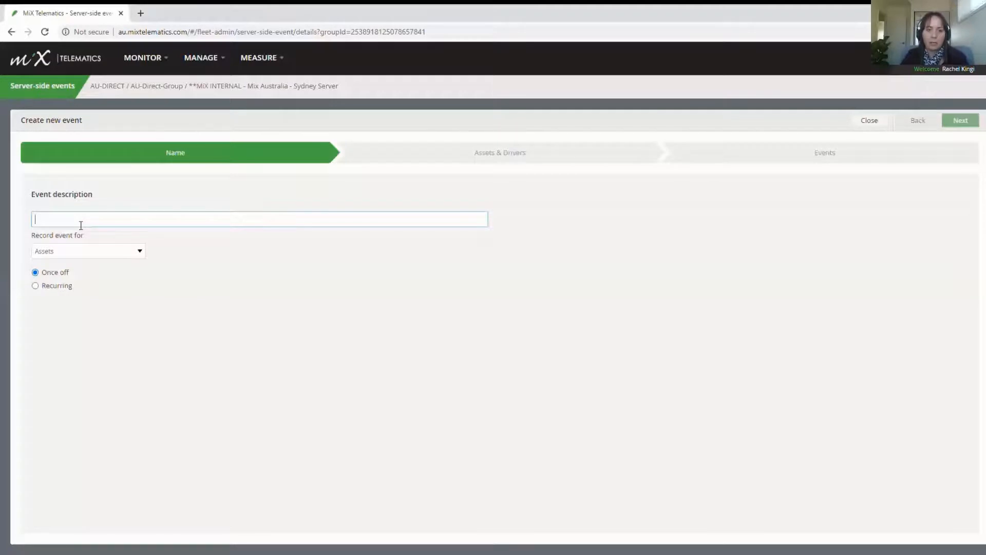
type("Time ")
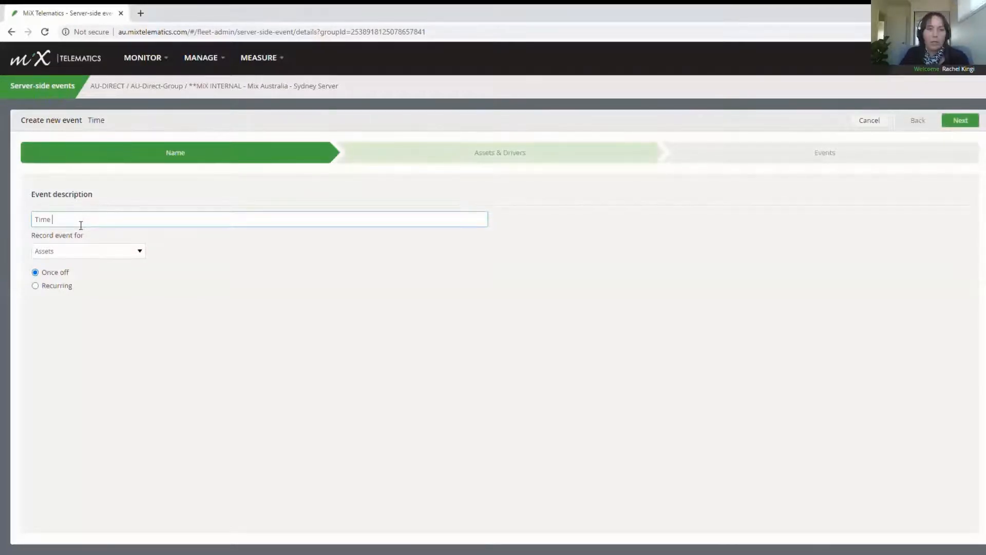
type("in MiX Office ")
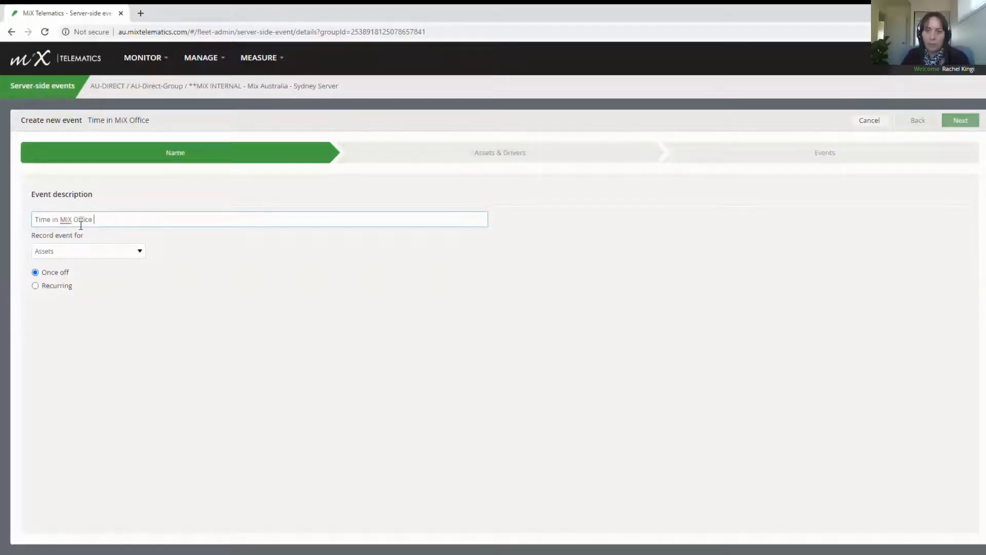
type(">5")
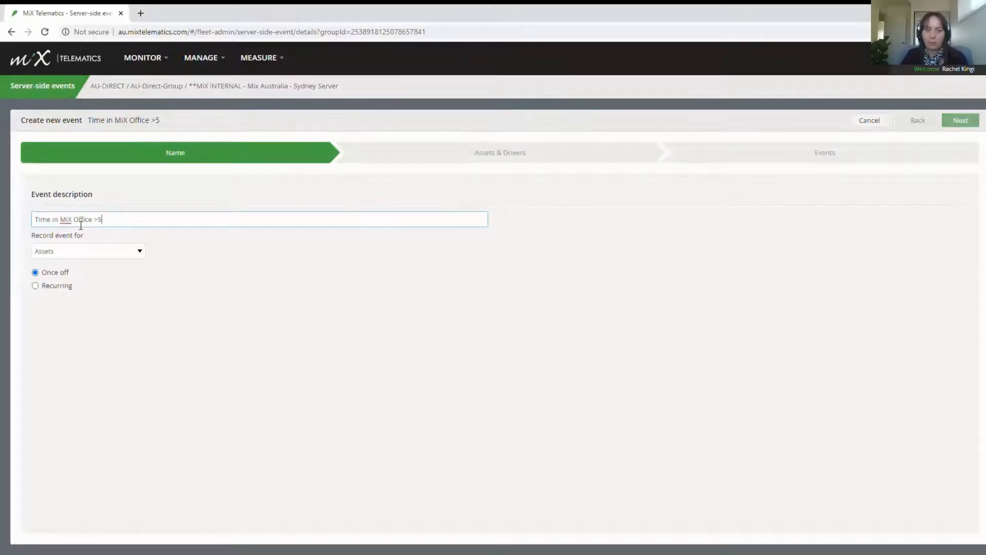
type("mins")
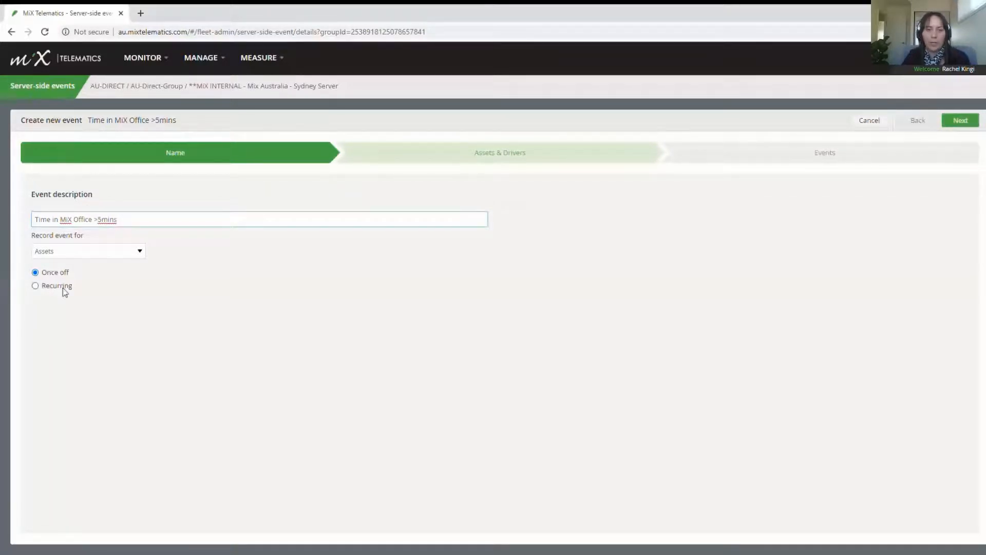
left_click(36, 286)
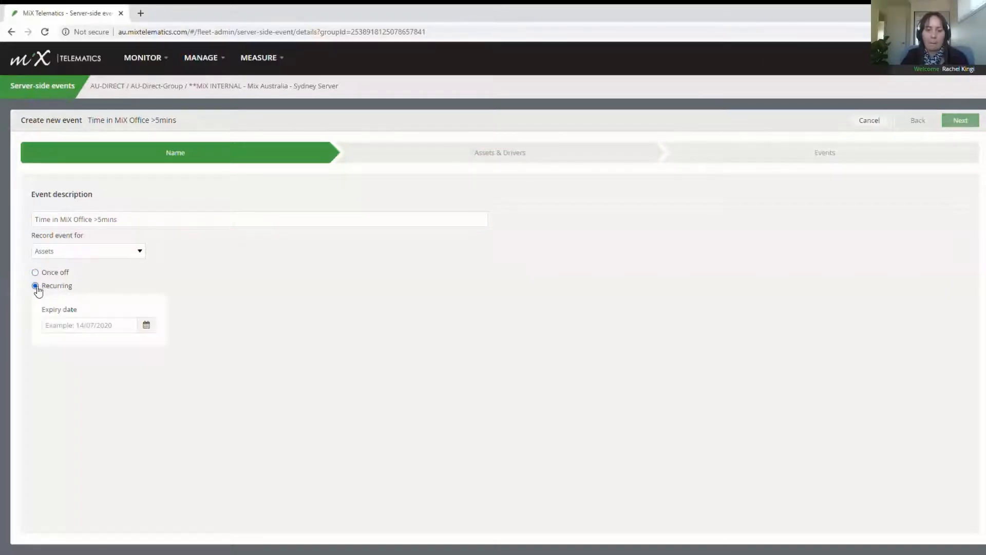
left_click(147, 325)
left_click(533, 214)
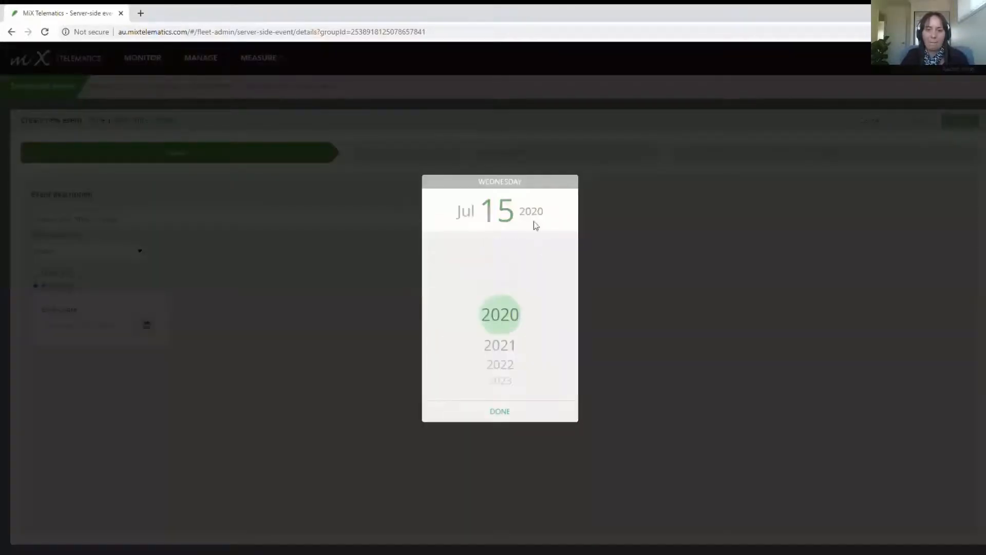
left_click(503, 364)
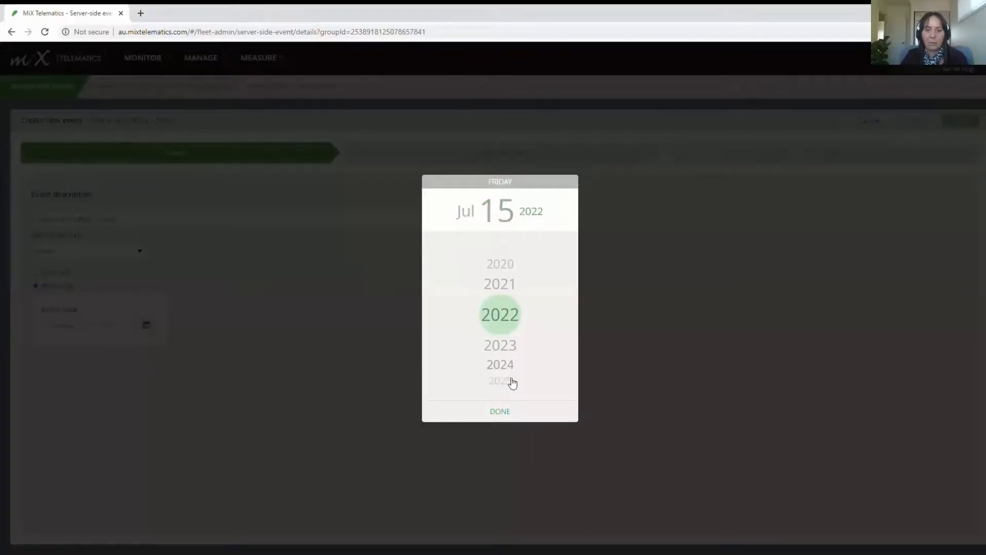
left_click(501, 414)
left_click(956, 122)
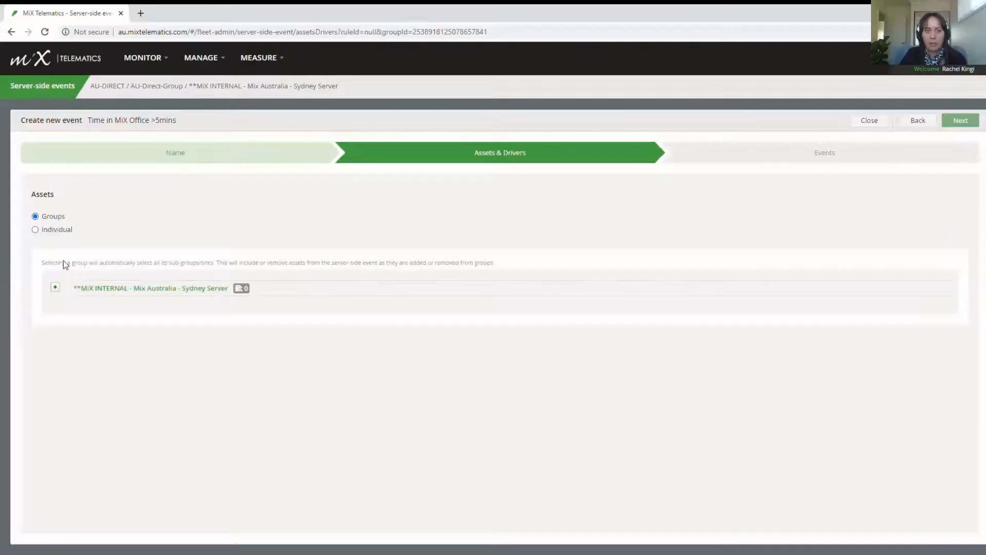
Step: Select the entire MiX INTERNAL - Mix Australia - Sydney Server group as the event's assets
left_click(55, 287)
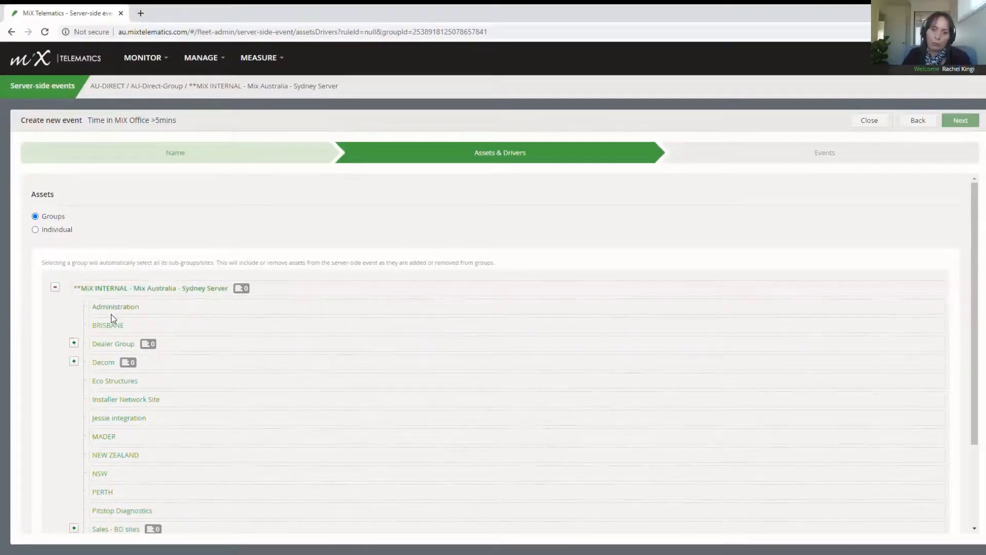
left_click(87, 289)
left_click(55, 286)
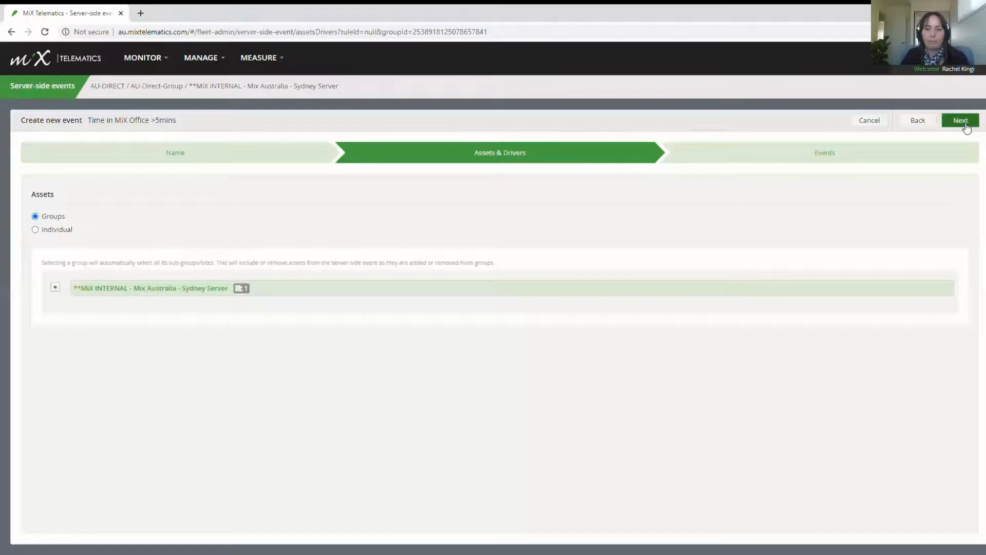
left_click(965, 123)
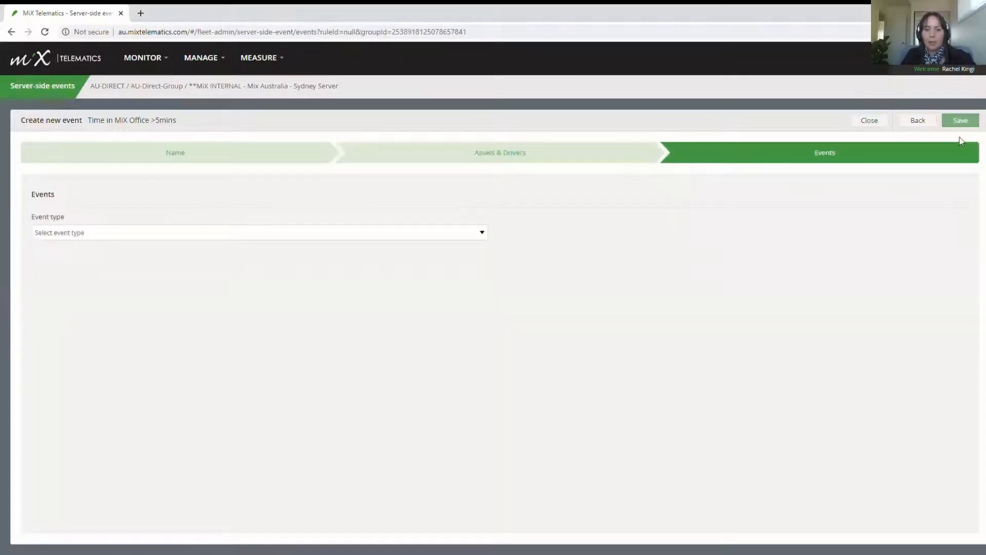
Step: Set event type Duration at location and pick the 'mix' offices, including MiX Office Brisbane
left_click(328, 236)
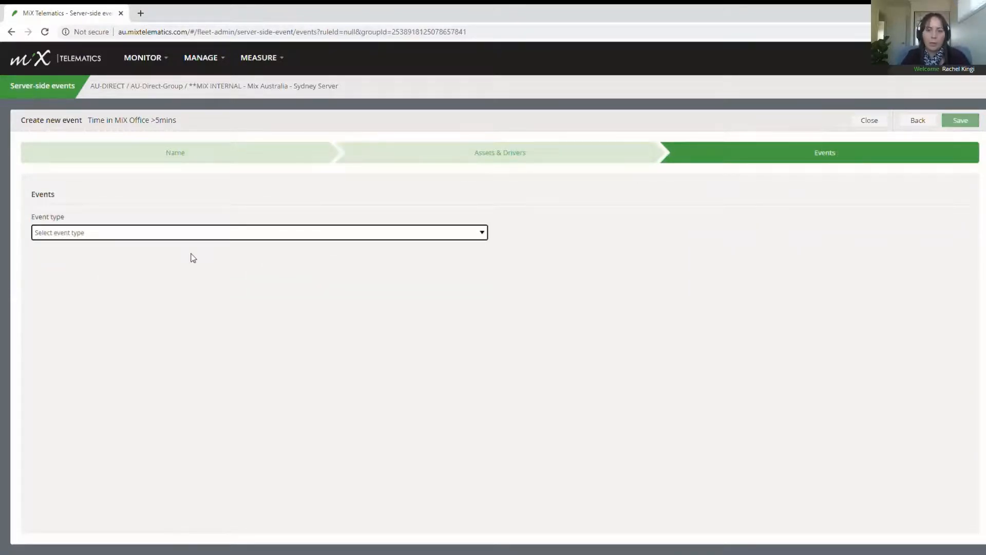
left_click(226, 266)
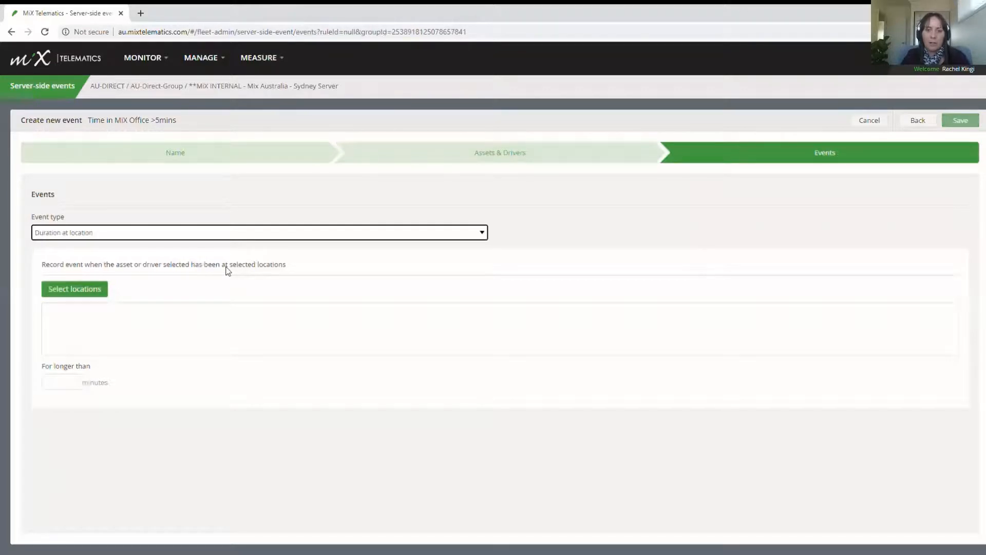
left_click(61, 296)
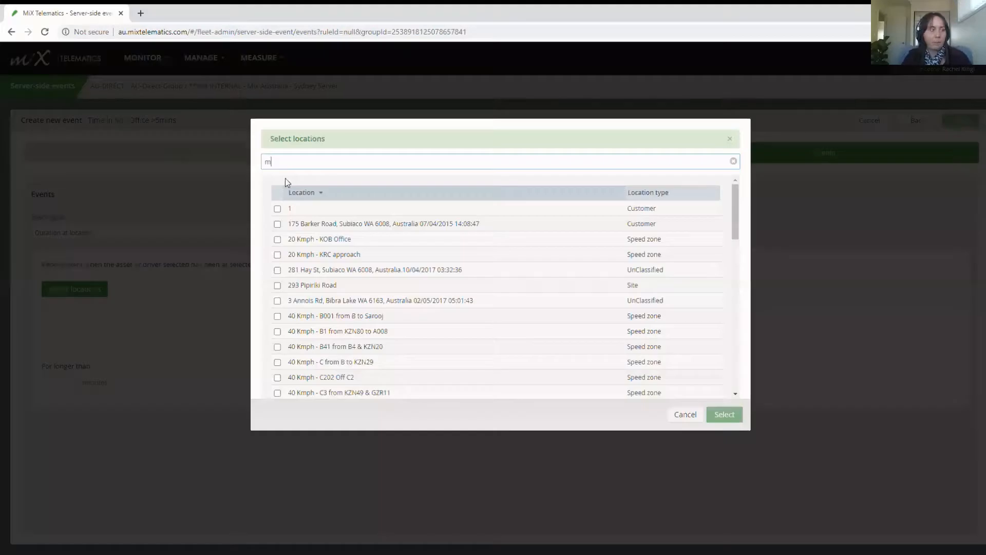
type("mix")
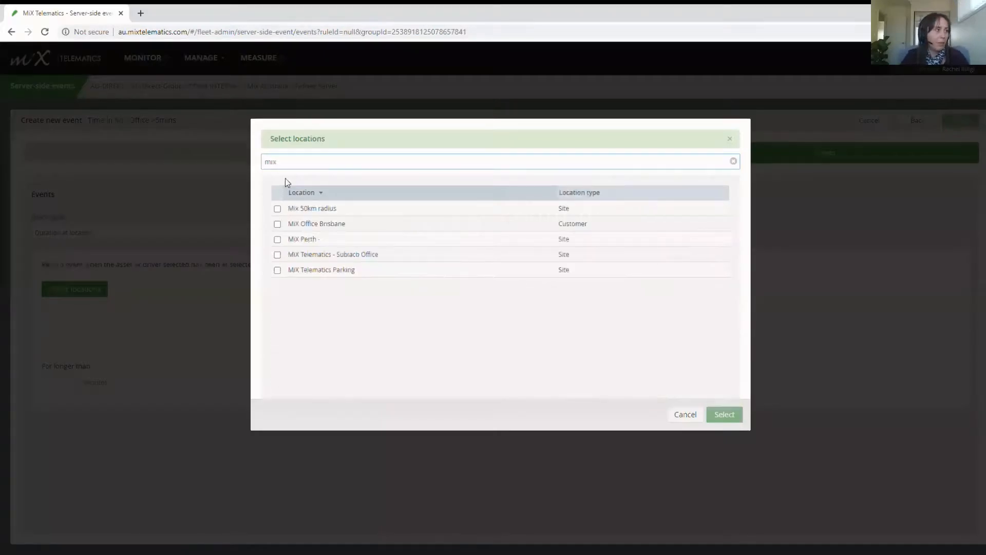
left_click(278, 224)
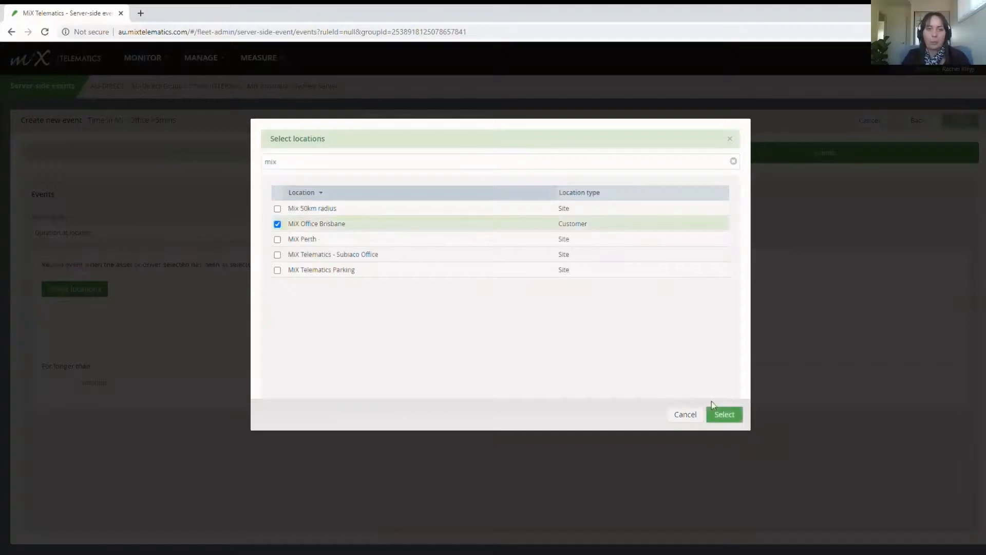
left_click(731, 414)
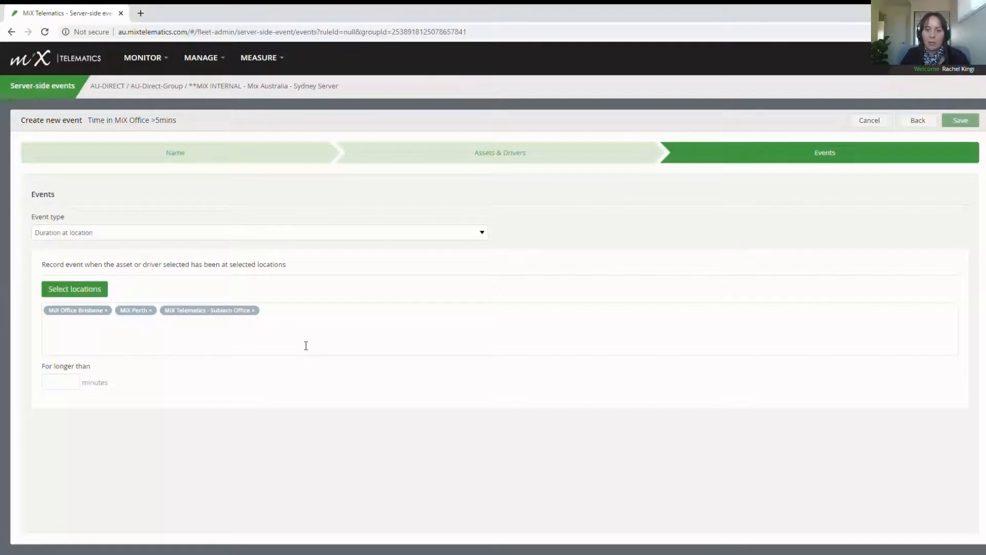
Step: Drop Subiaco Office and MiX Perth, set longer than 5 minutes, and save the event
left_click(256, 311)
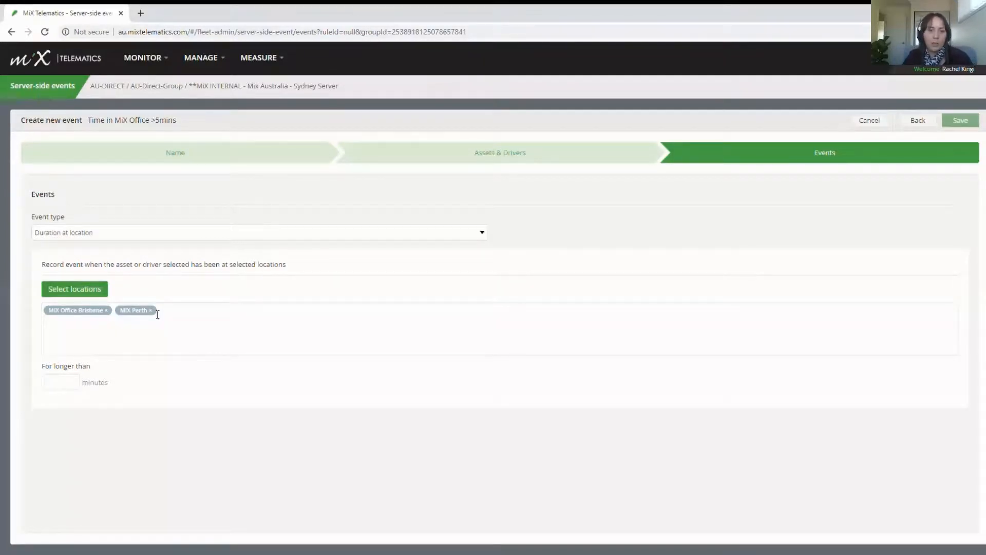
left_click(151, 310)
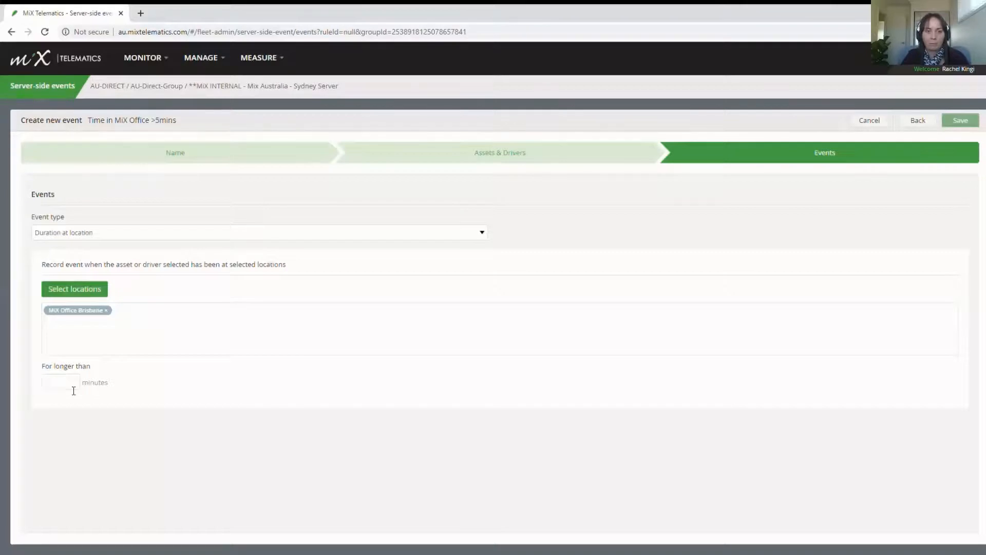
left_click(73, 389)
type("5")
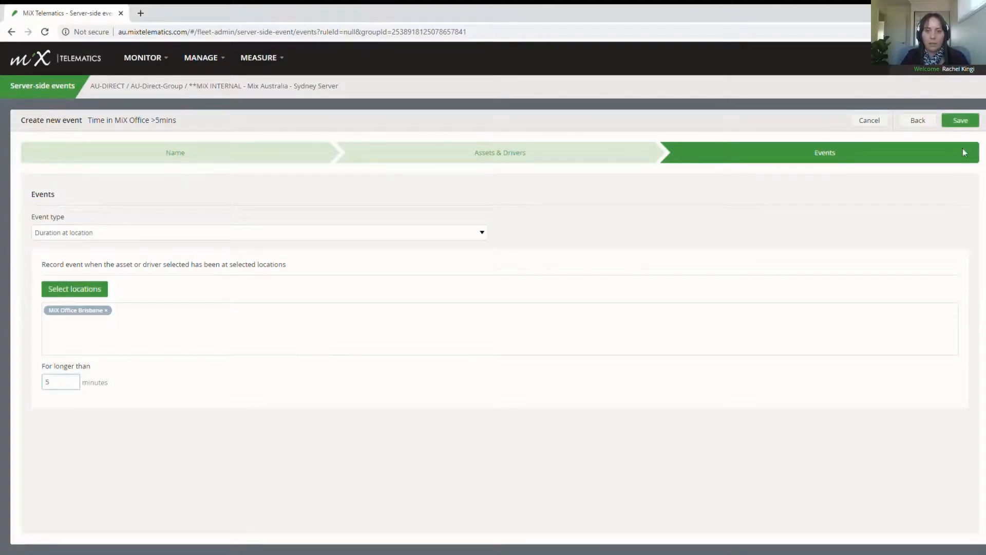
left_click(965, 123)
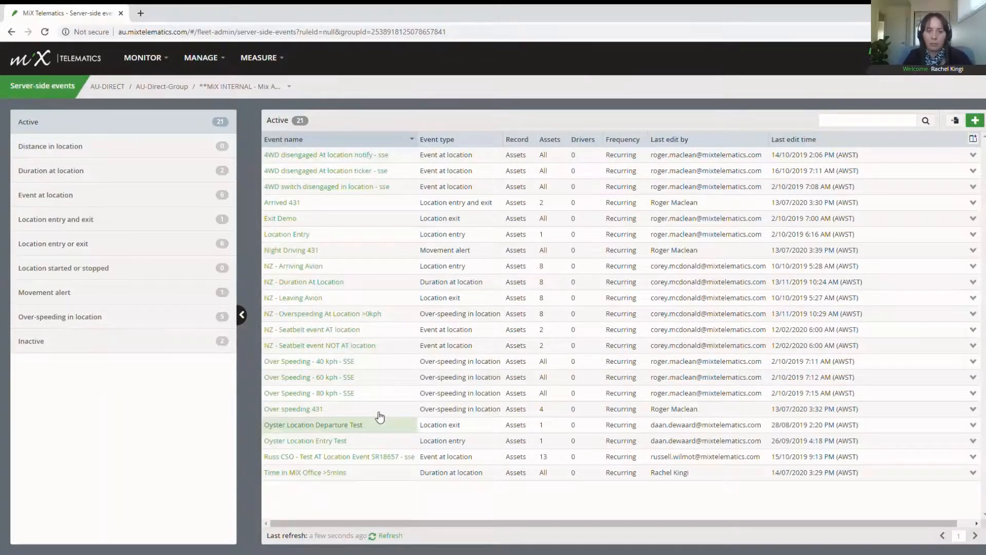
Step: In the report suite's Event Reports category, open the Detailed Event Report
left_click(282, 60)
left_click(244, 106)
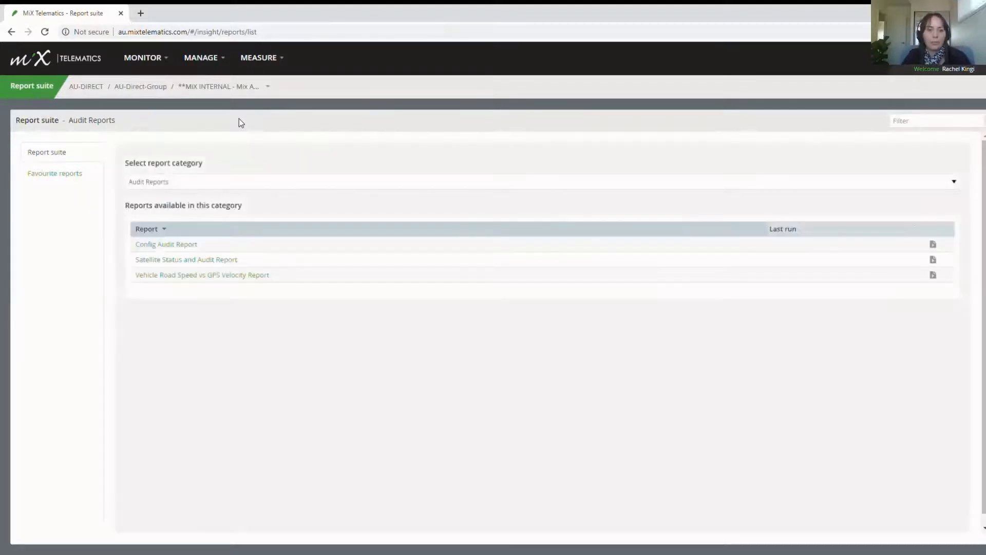
left_click(188, 257)
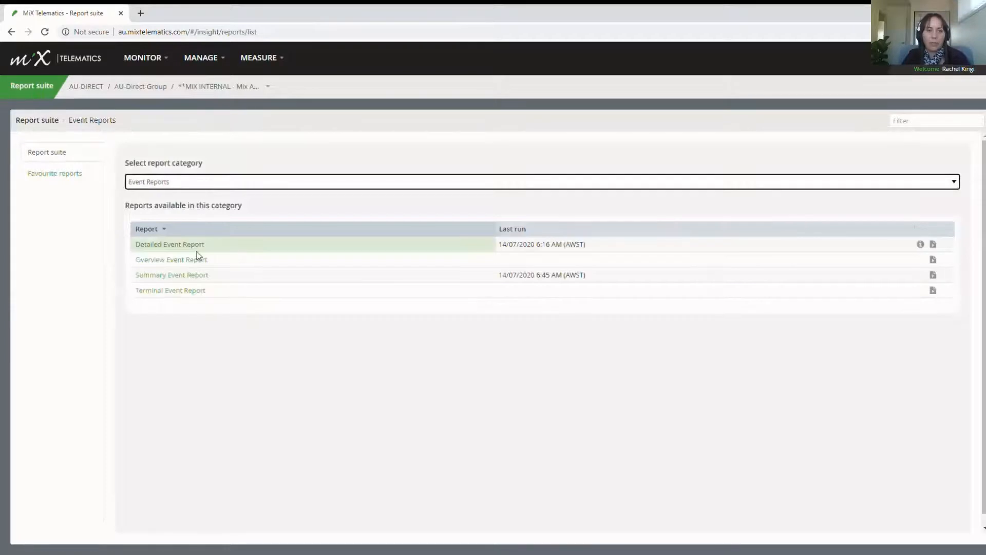
left_click(198, 252)
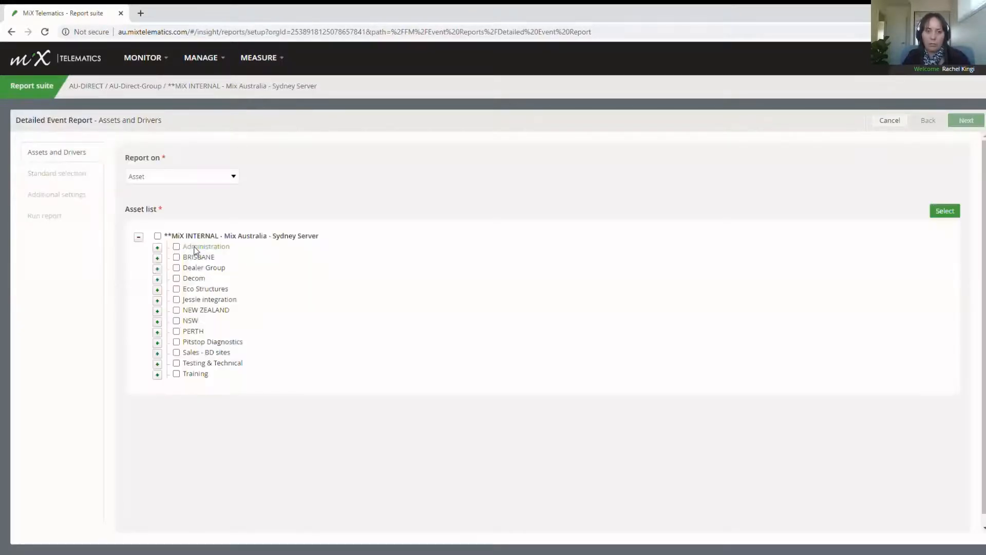
Step: Report on all Sydney Server assets for 'Time in MiX Office >5mins', then return to the Questions? slide
left_click(158, 236)
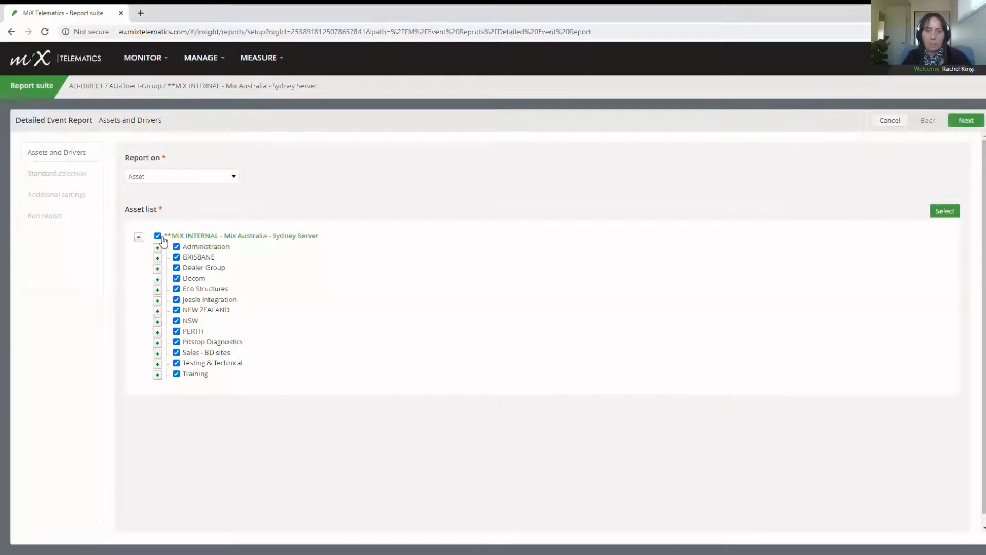
left_click(968, 124)
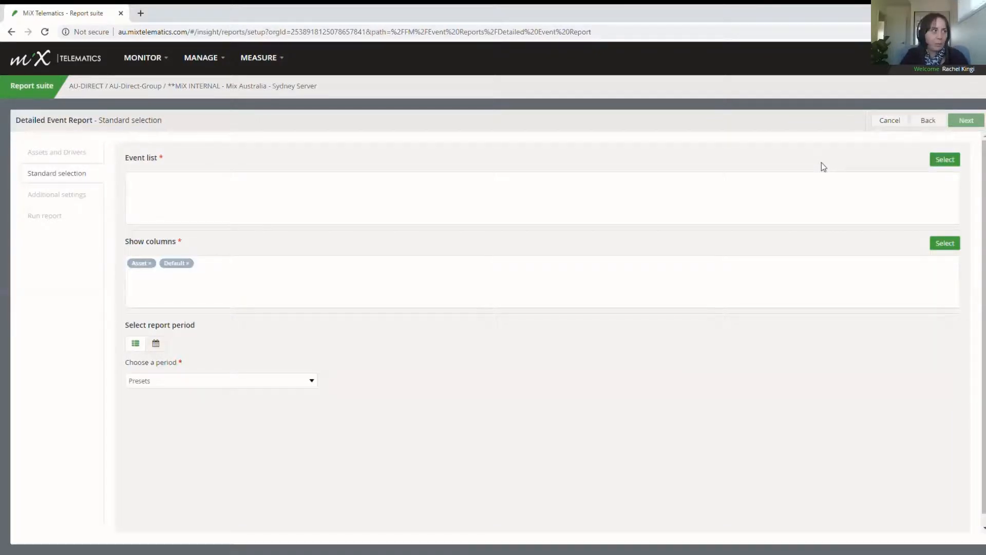
left_click(944, 159)
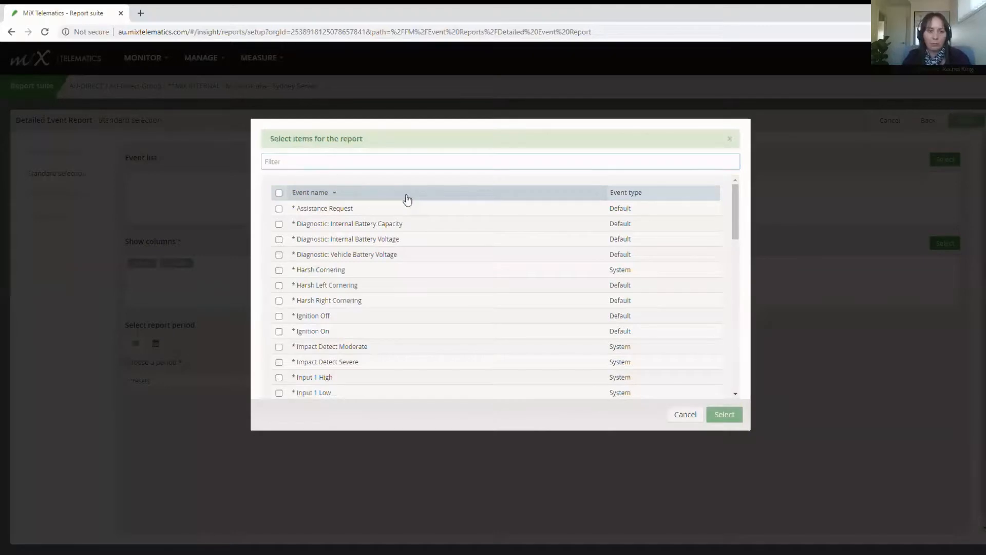
type("time")
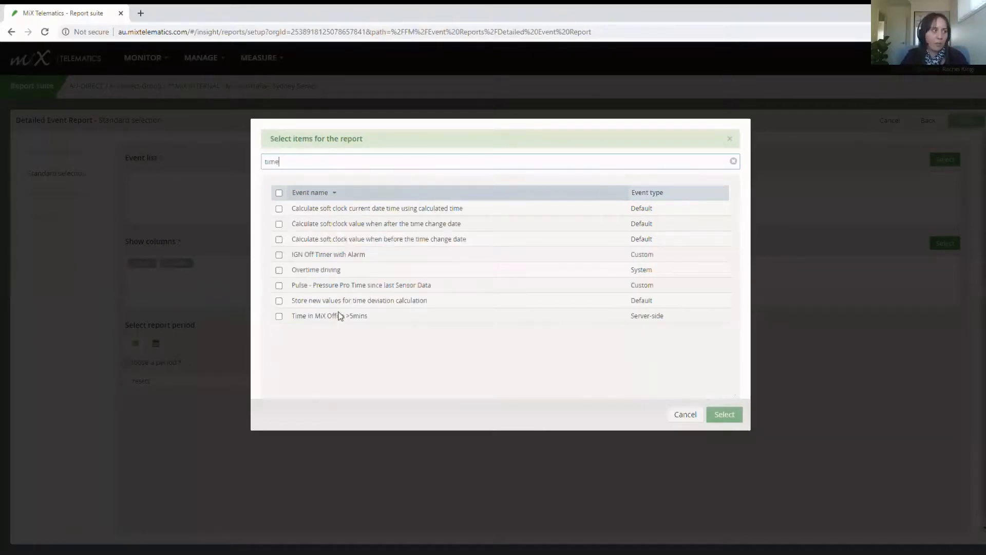
left_click(279, 316)
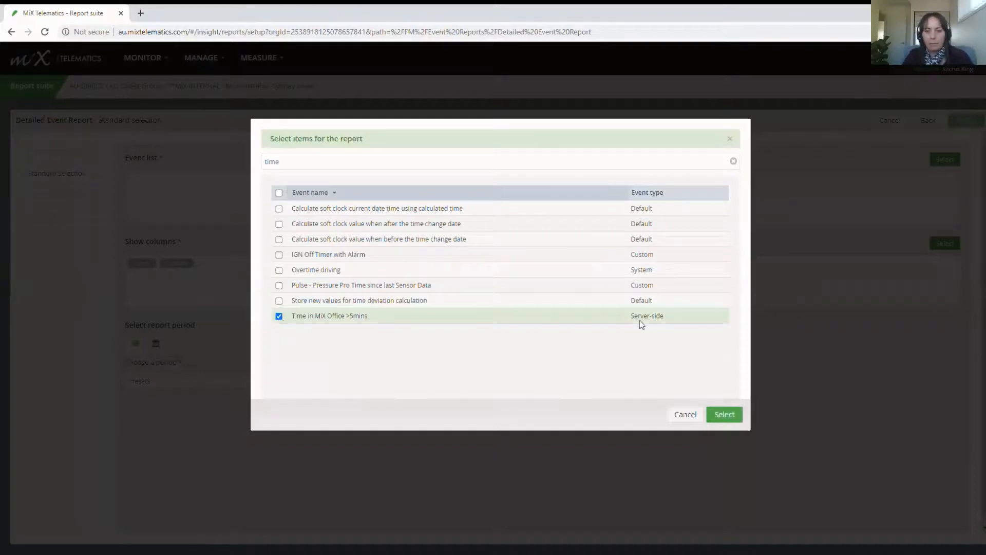
left_click(733, 418)
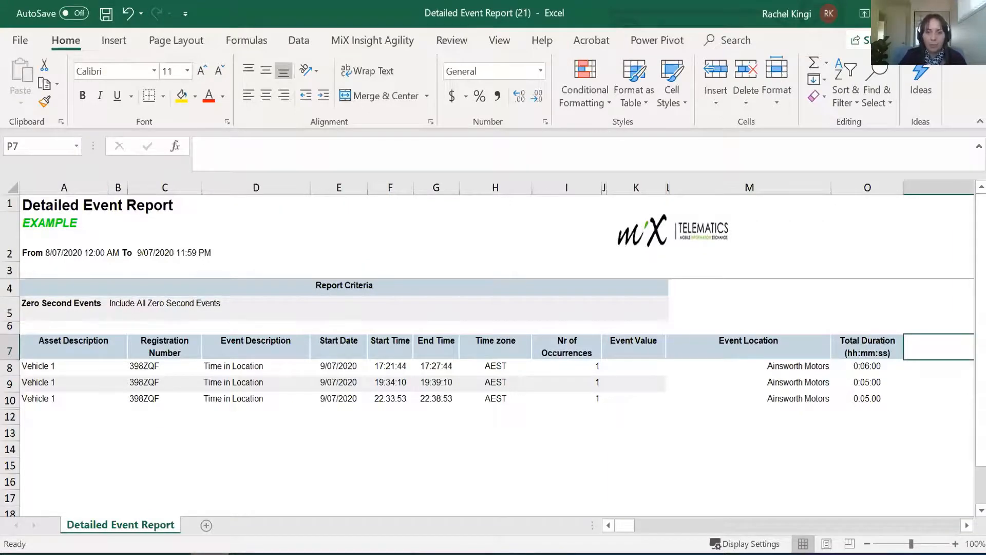
key("alt+Tab")
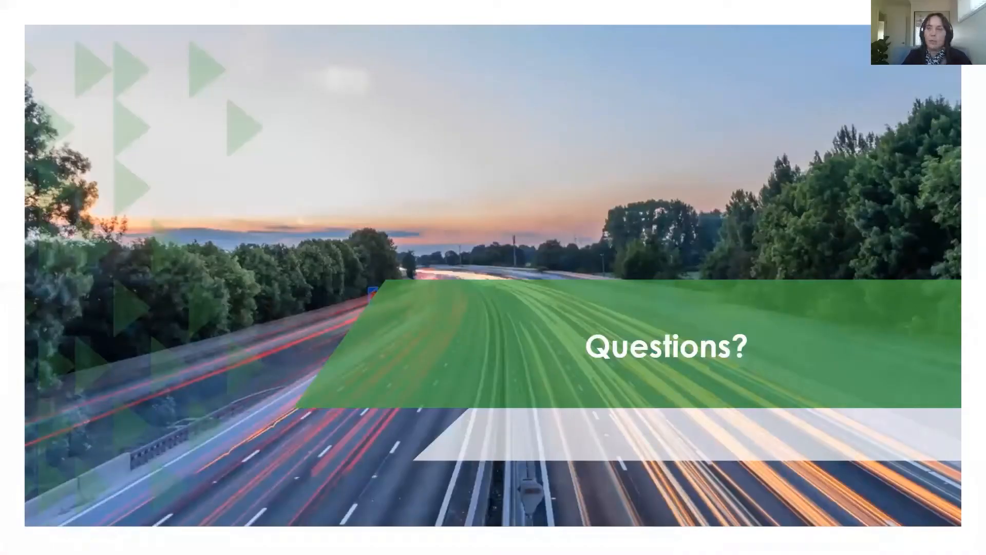